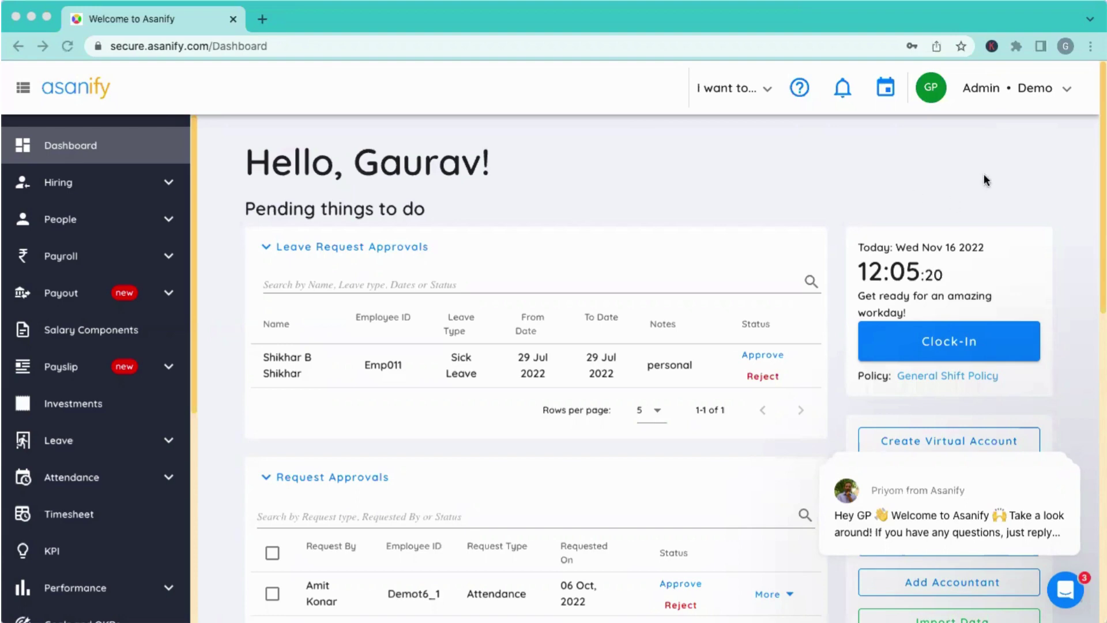
# Open the Investments page to work with tax declarations.
pyautogui.click(1002, 169)
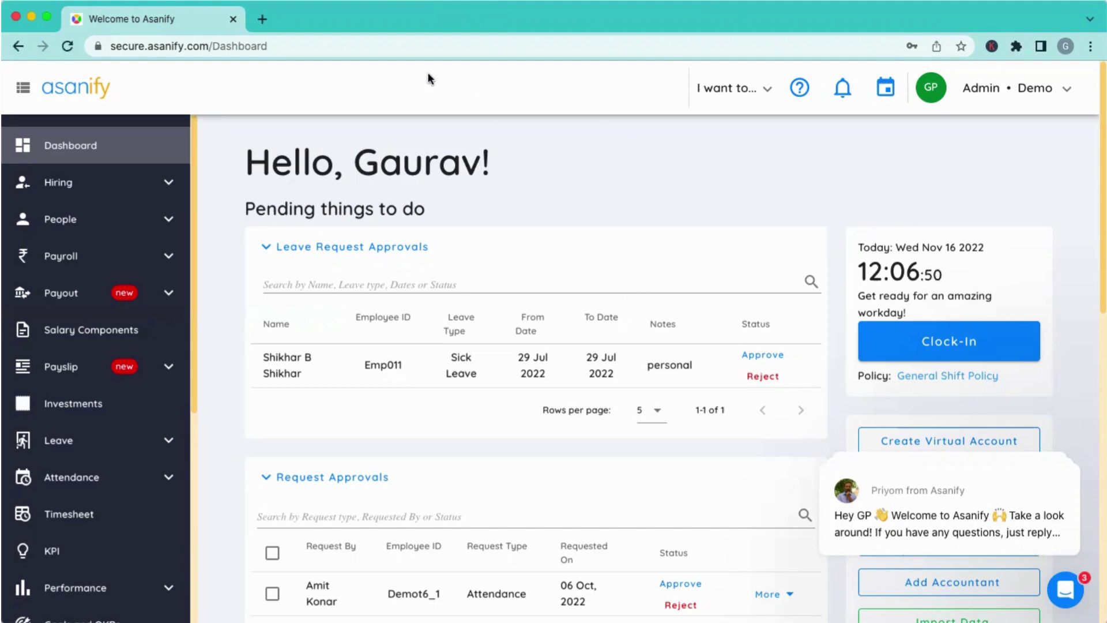
pyautogui.click(100, 262)
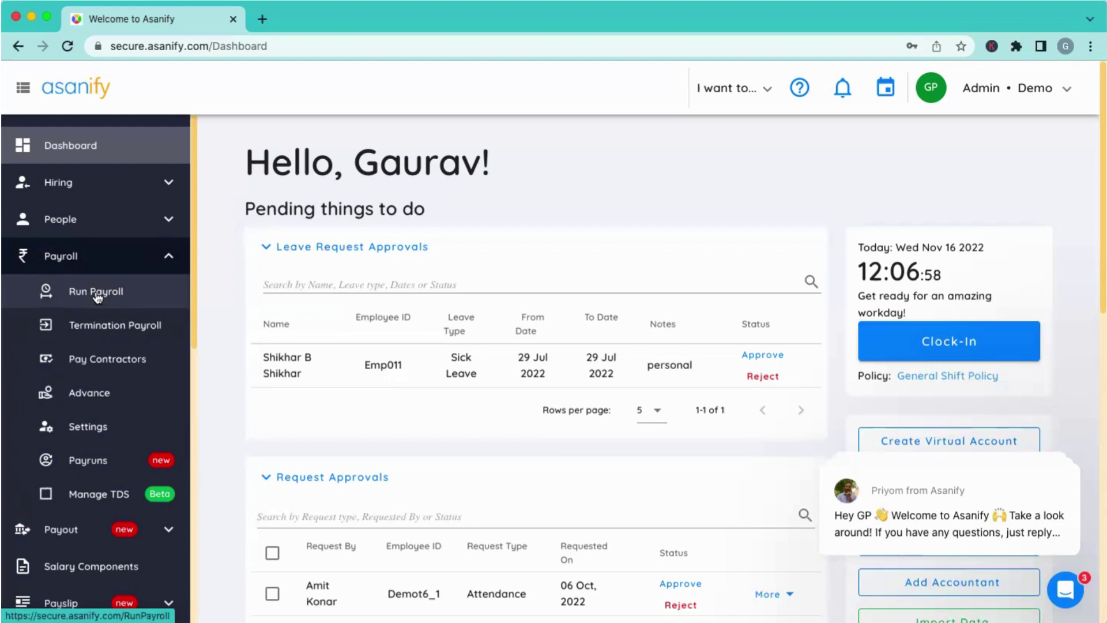
pyautogui.click(119, 261)
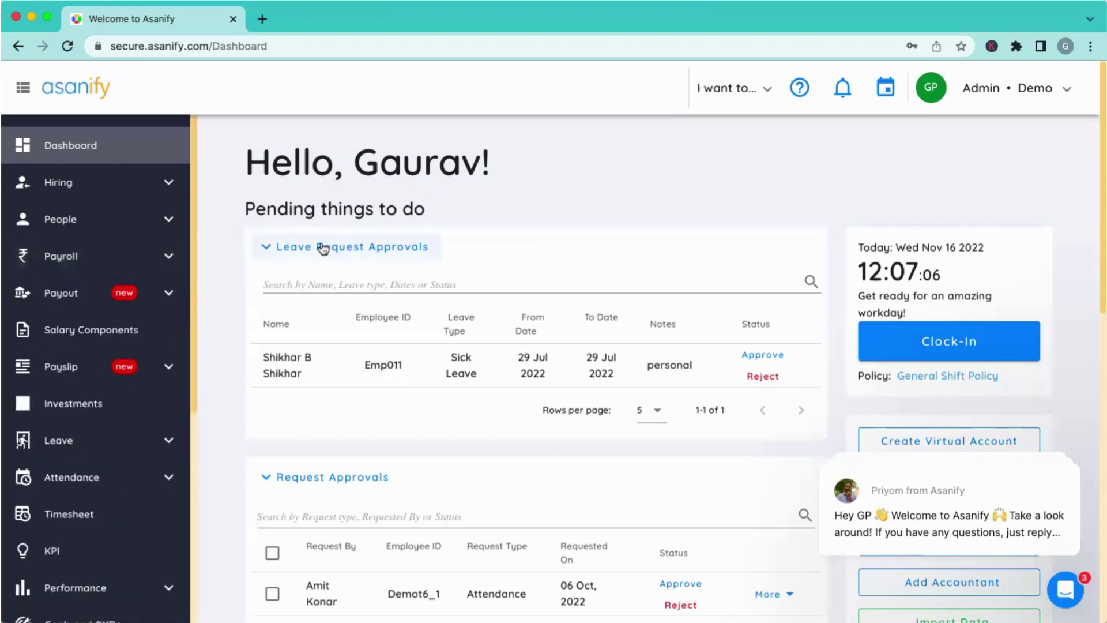
pyautogui.click(110, 404)
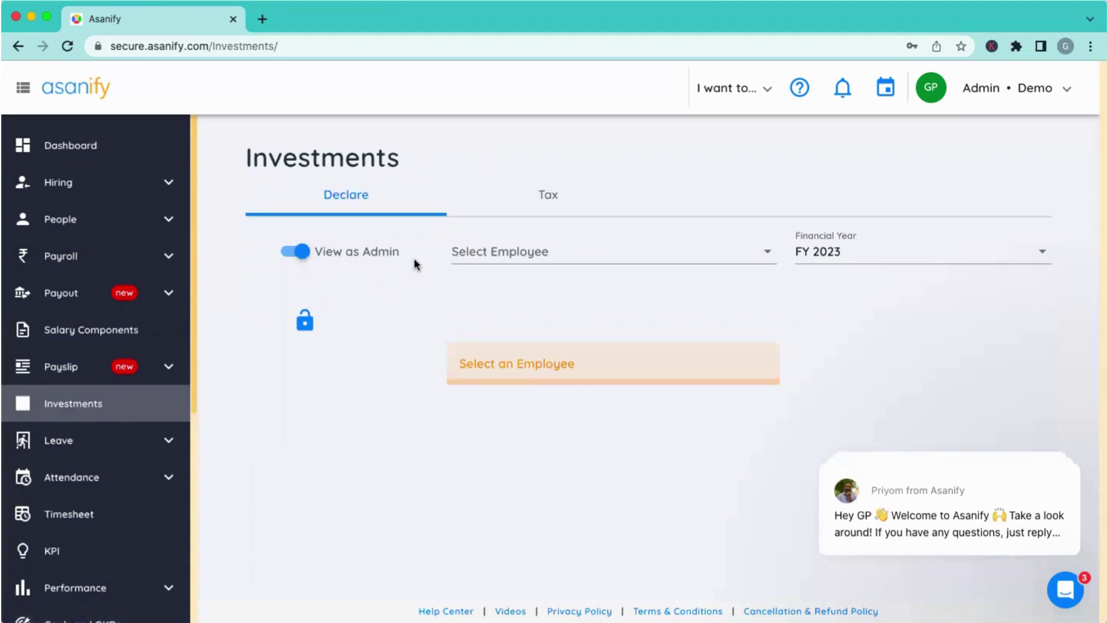
# View the company announcement form with its message field and close it without sending anything.
pyautogui.click(730, 89)
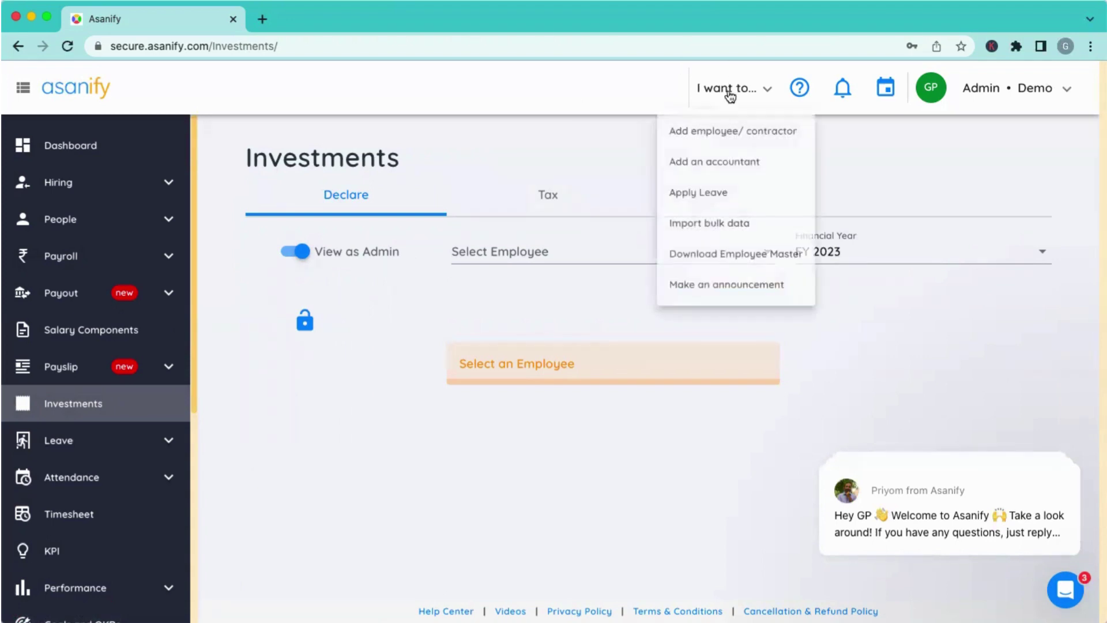
pyautogui.click(707, 285)
pyautogui.click(425, 326)
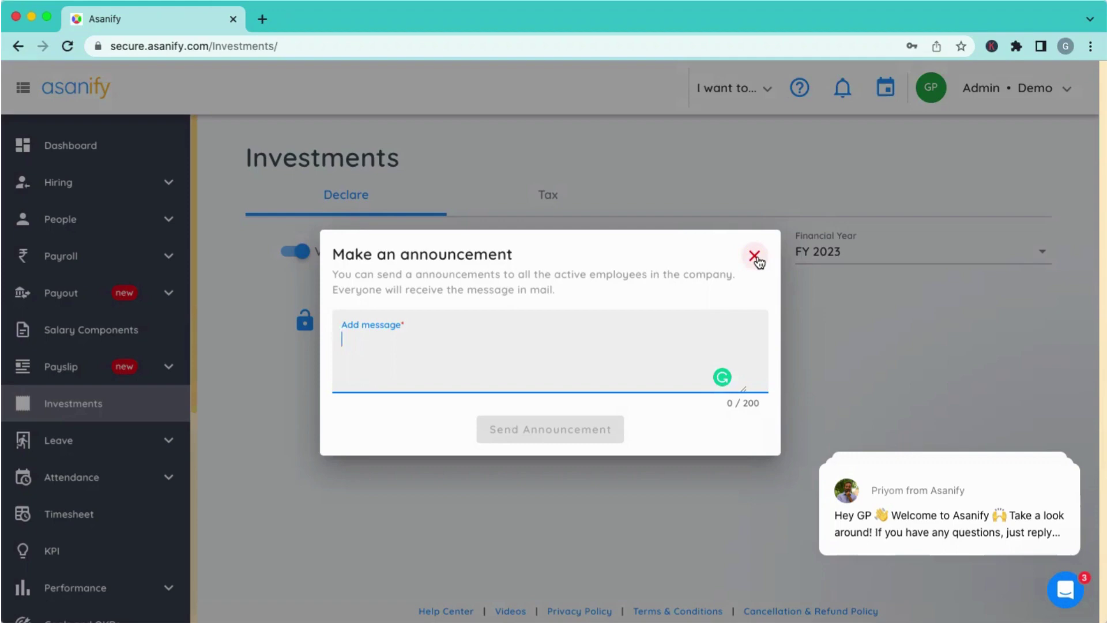
pyautogui.click(755, 257)
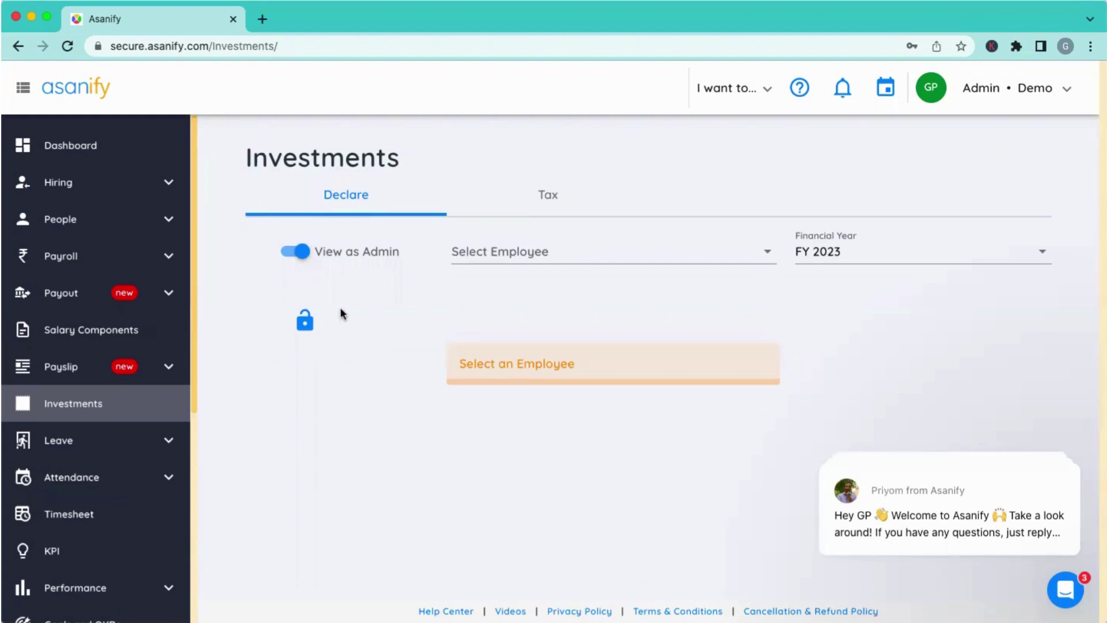
pyautogui.click(731, 98)
pyautogui.click(382, 411)
# Turn off the admin view to show the personal FY 2023 declarations and clear all chat notifications covering them.
pyautogui.click(300, 253)
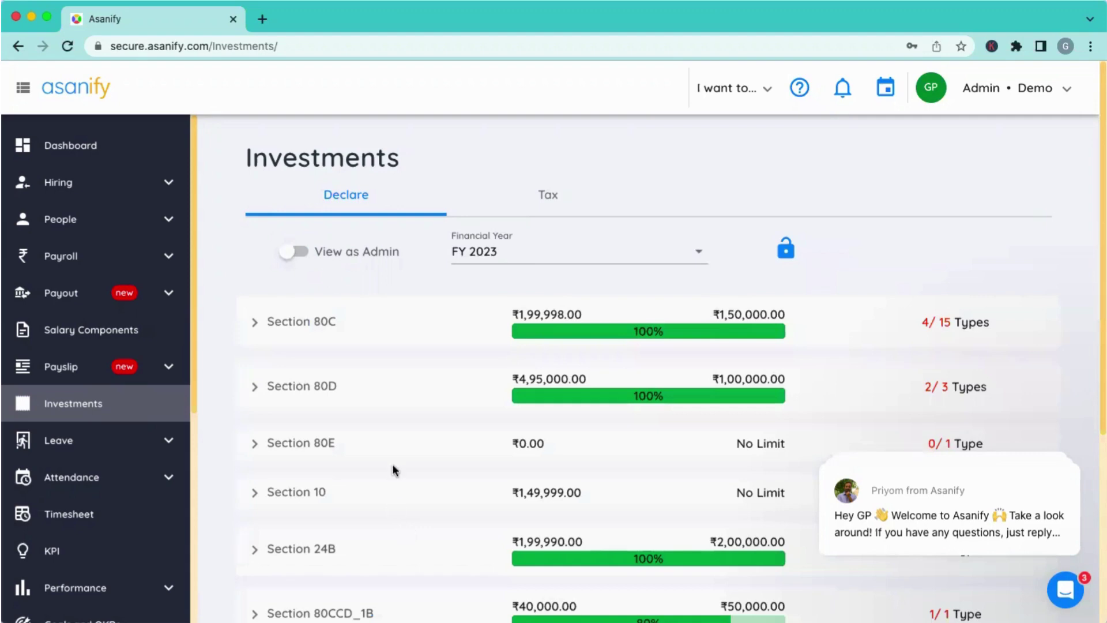
pyautogui.scroll(-2, 392, 466)
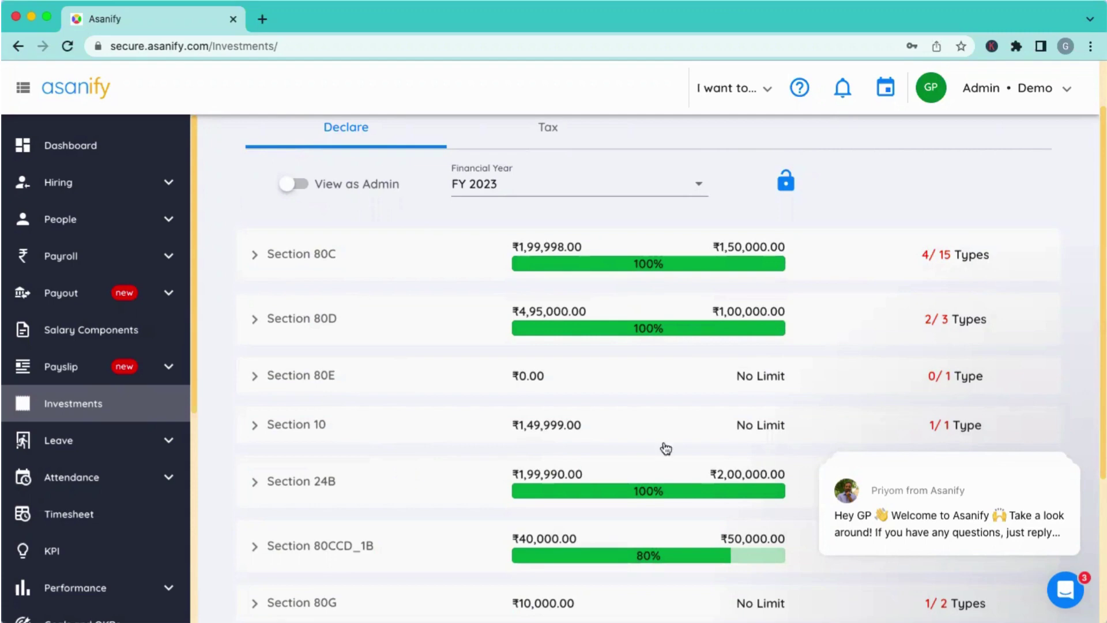
pyautogui.moveTo(1050, 459)
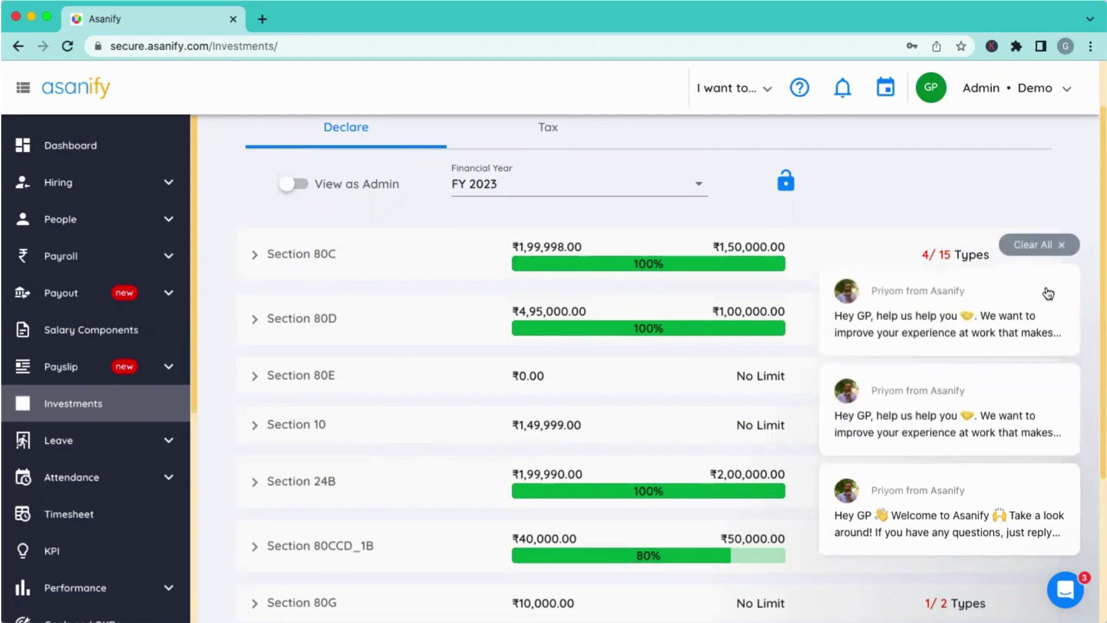
pyautogui.click(1041, 246)
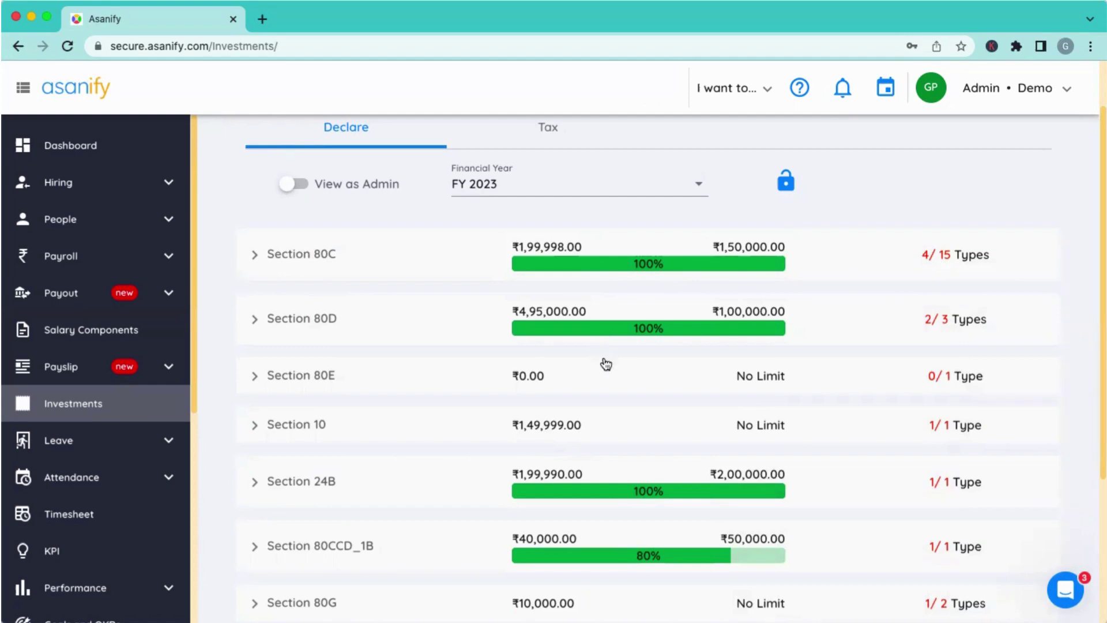
pyautogui.scroll(1, 606, 363)
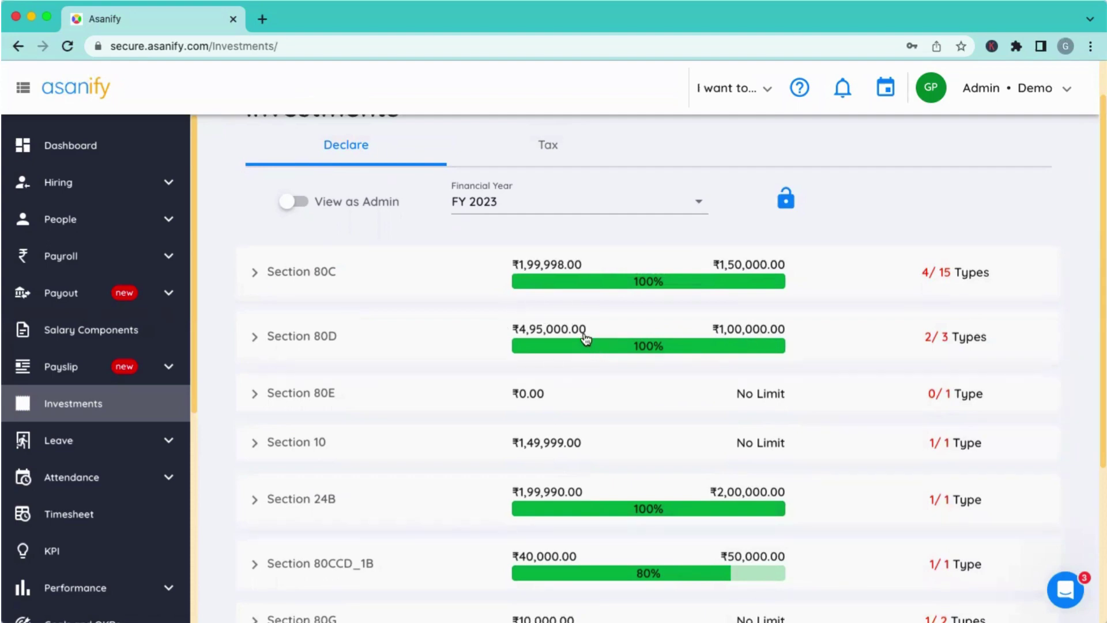
# Turn on the admin view and select an employee to show that person's FY 2023 declarations.
pyautogui.click(294, 206)
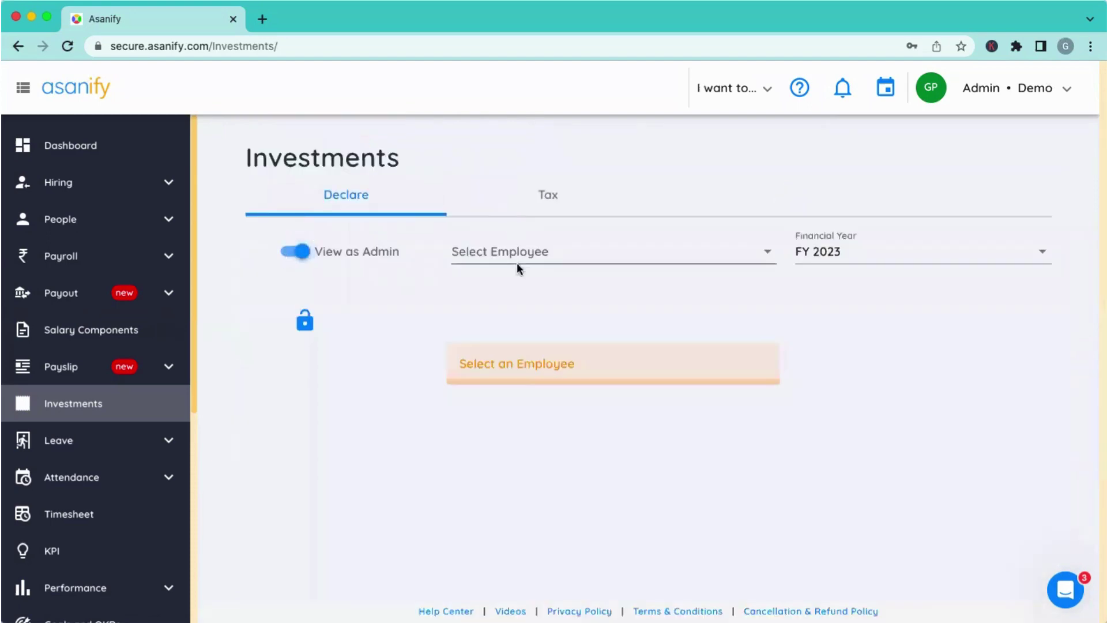
pyautogui.click(519, 248)
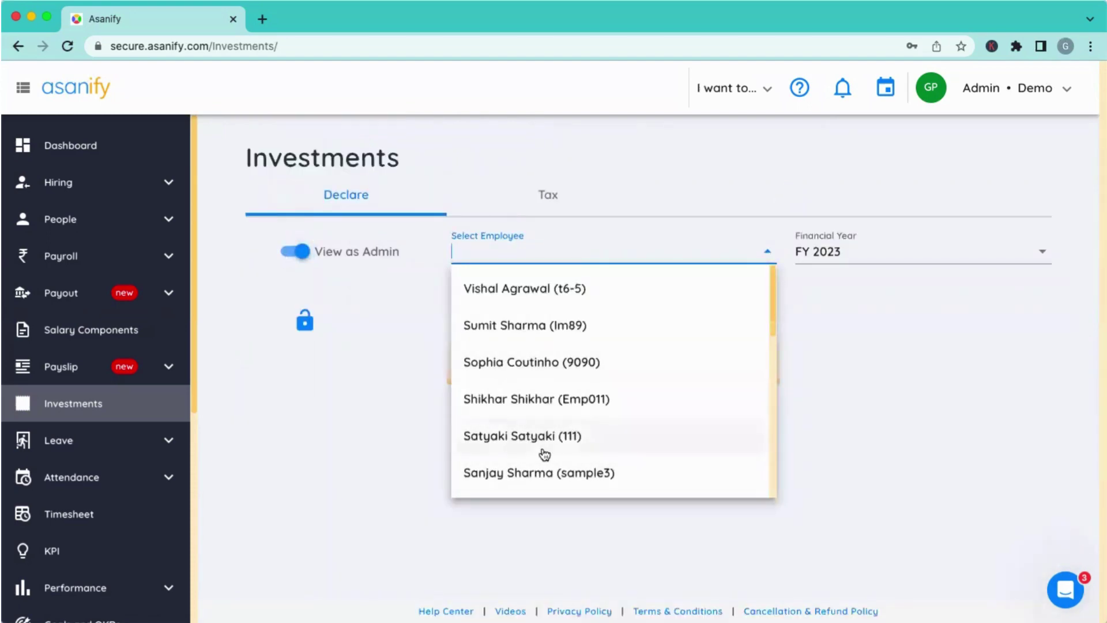
pyautogui.scroll(-3, 545, 455)
pyautogui.scroll(-1, 544, 455)
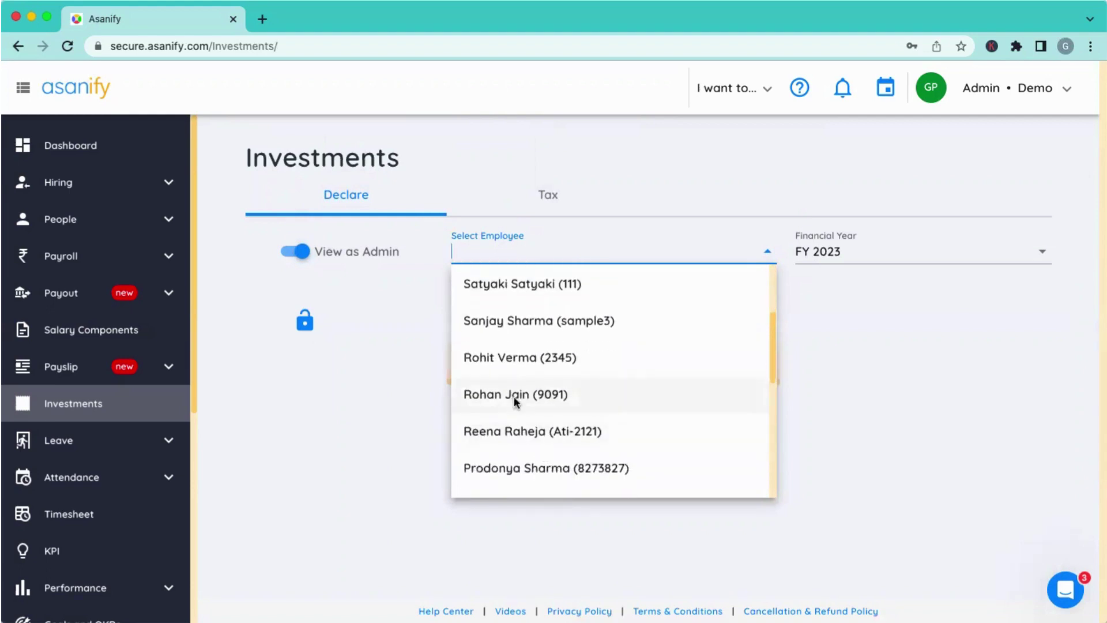
pyautogui.click(514, 397)
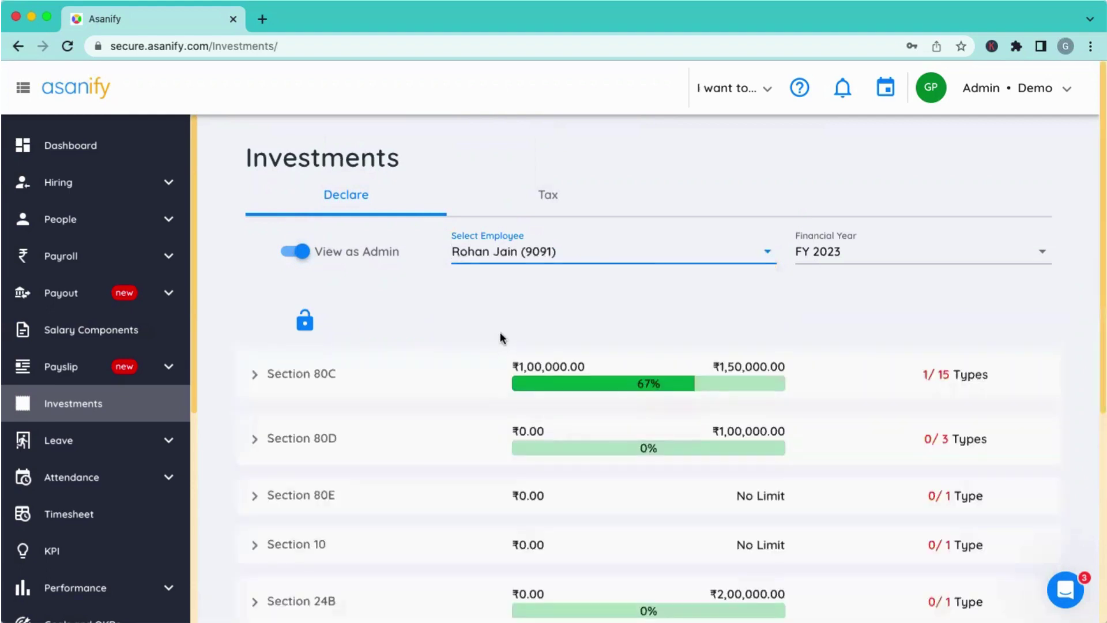
# Examine the employee's declaration sections, expanding Section 10 to view its rent option and collapsing it again.
pyautogui.scroll(-1, 502, 337)
pyautogui.scroll(-2, 430, 381)
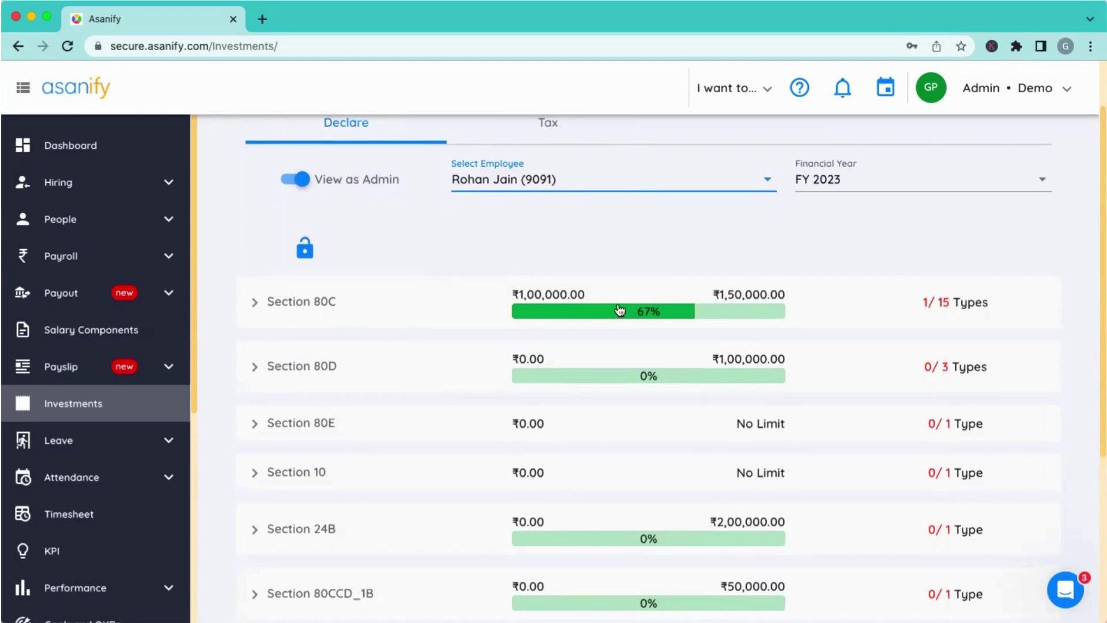
pyautogui.scroll(-2, 607, 384)
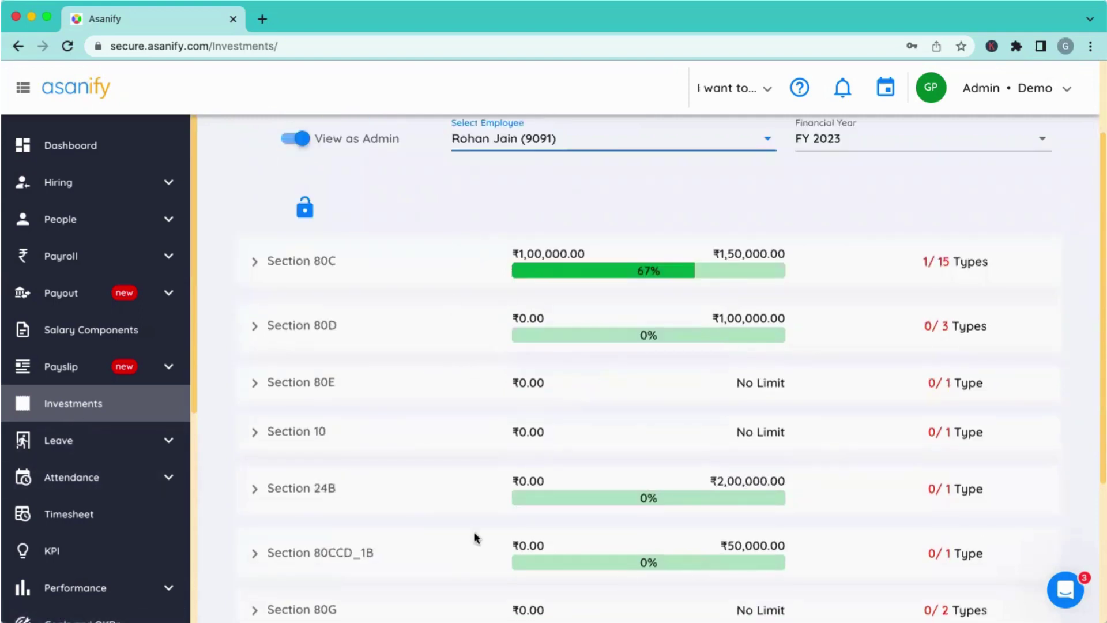
pyautogui.scroll(-2, 487, 477)
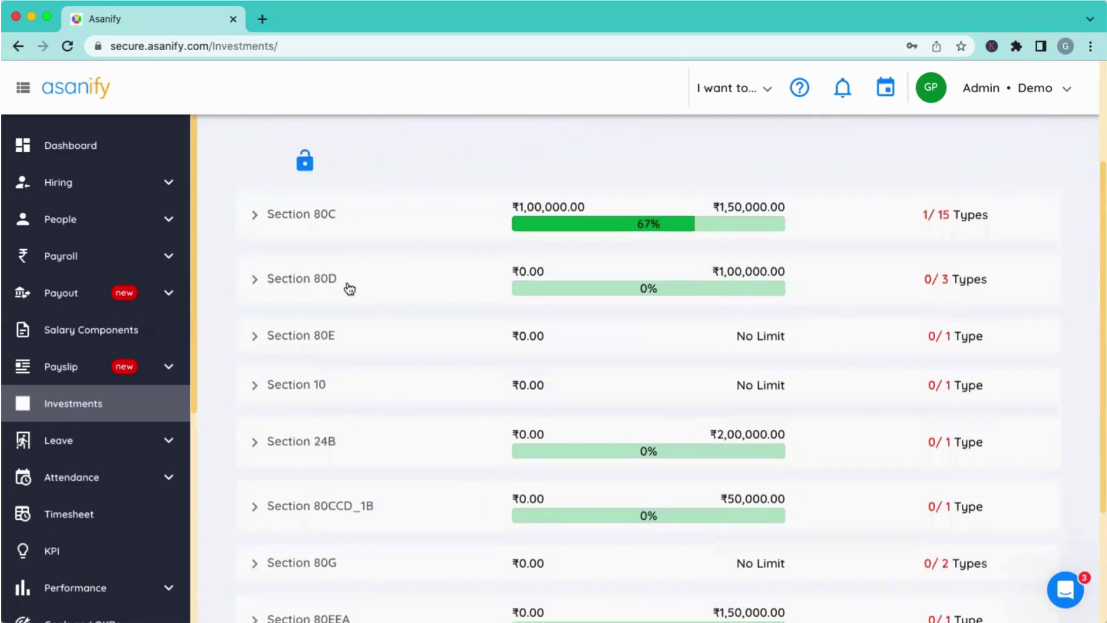
pyautogui.click(334, 388)
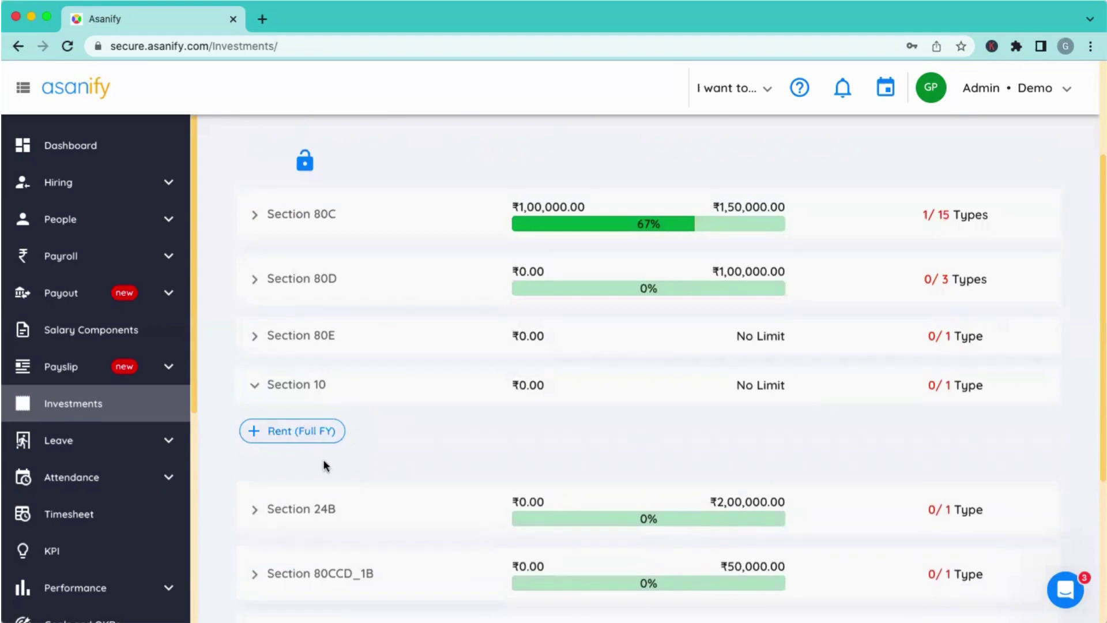
pyautogui.click(312, 390)
# Expand Previous Income, view the fields of a new previous income entry, and close the entry without submitting.
pyautogui.scroll(-3, 334, 438)
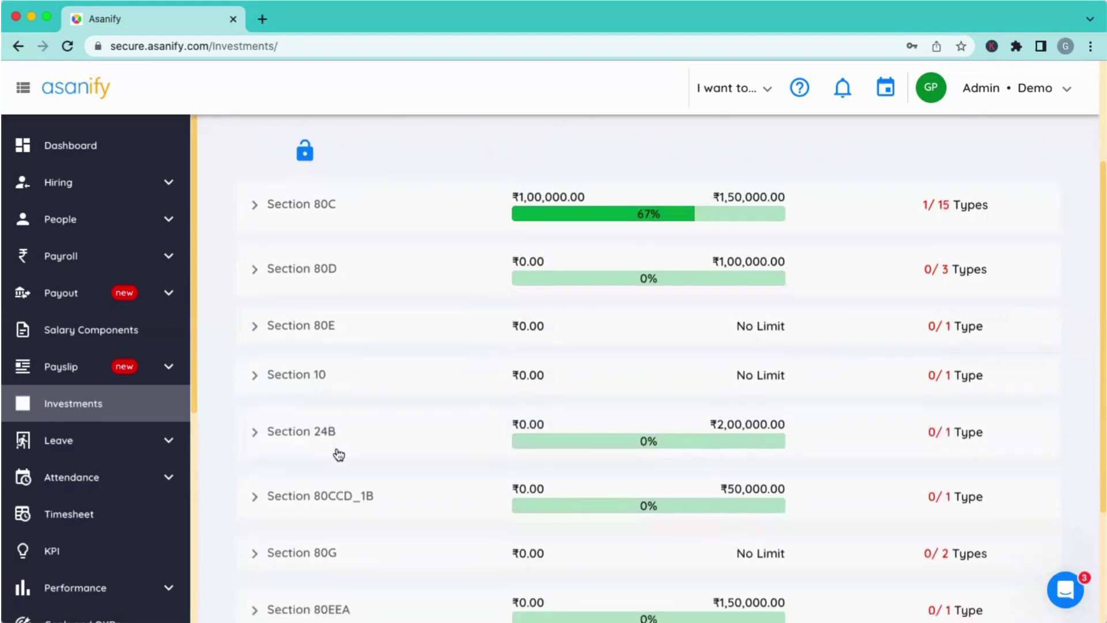
pyautogui.scroll(-3, 335, 450)
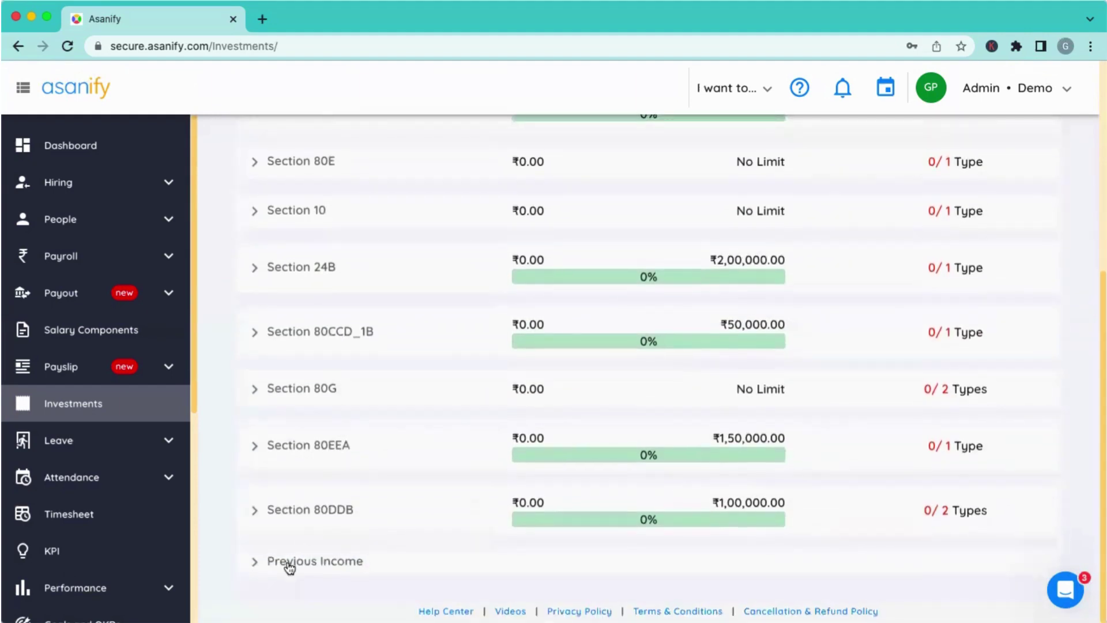
pyautogui.click(290, 562)
pyautogui.scroll(-1, 288, 562)
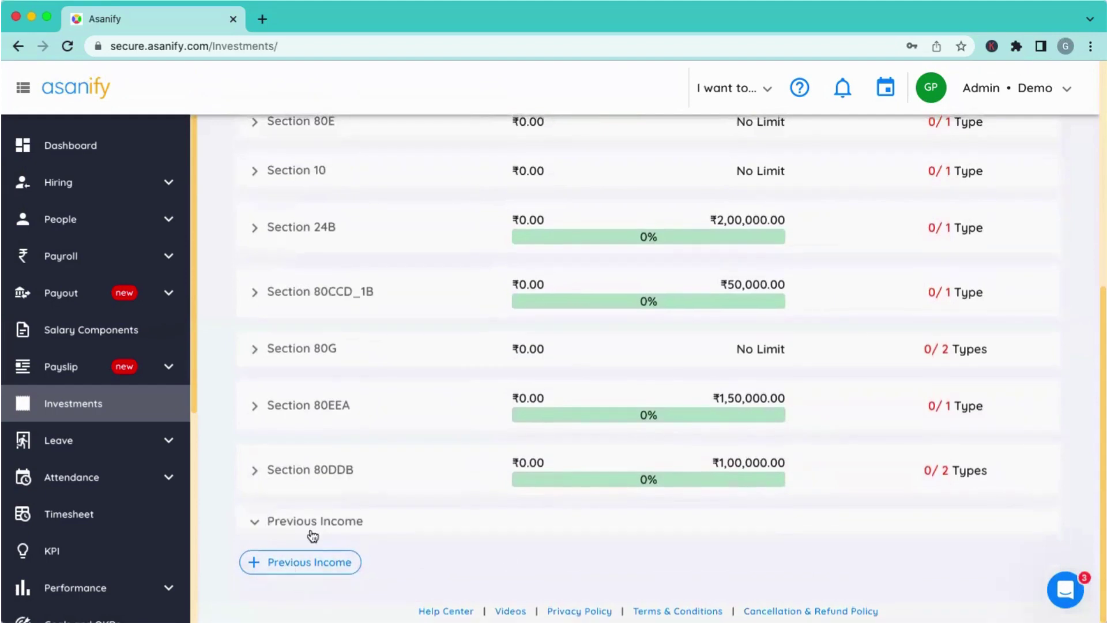
pyautogui.click(309, 569)
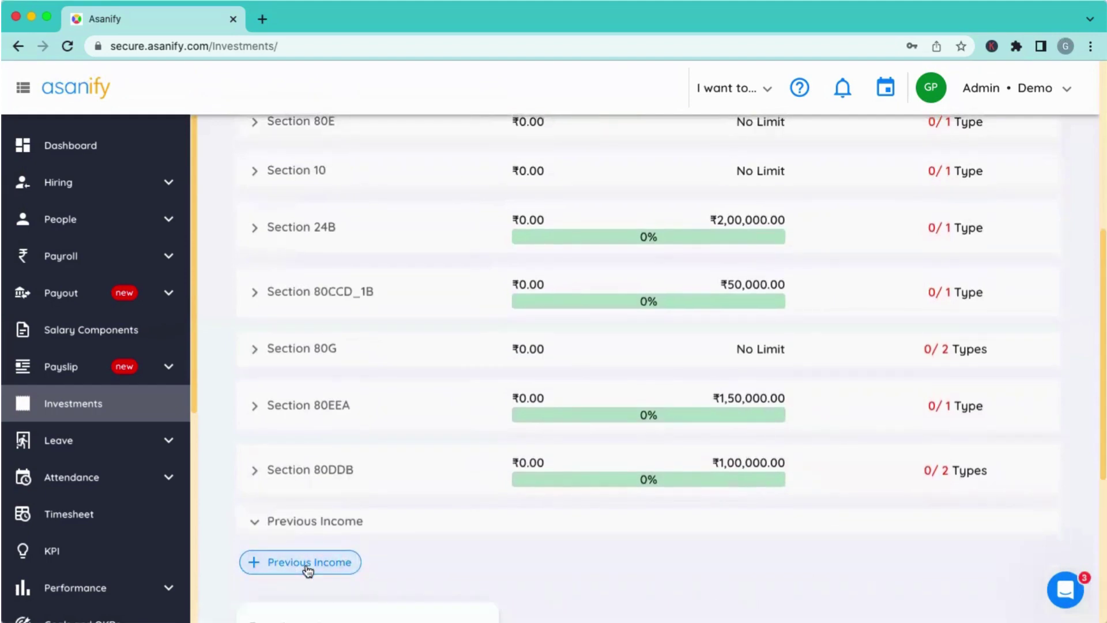
pyautogui.scroll(-4, 309, 571)
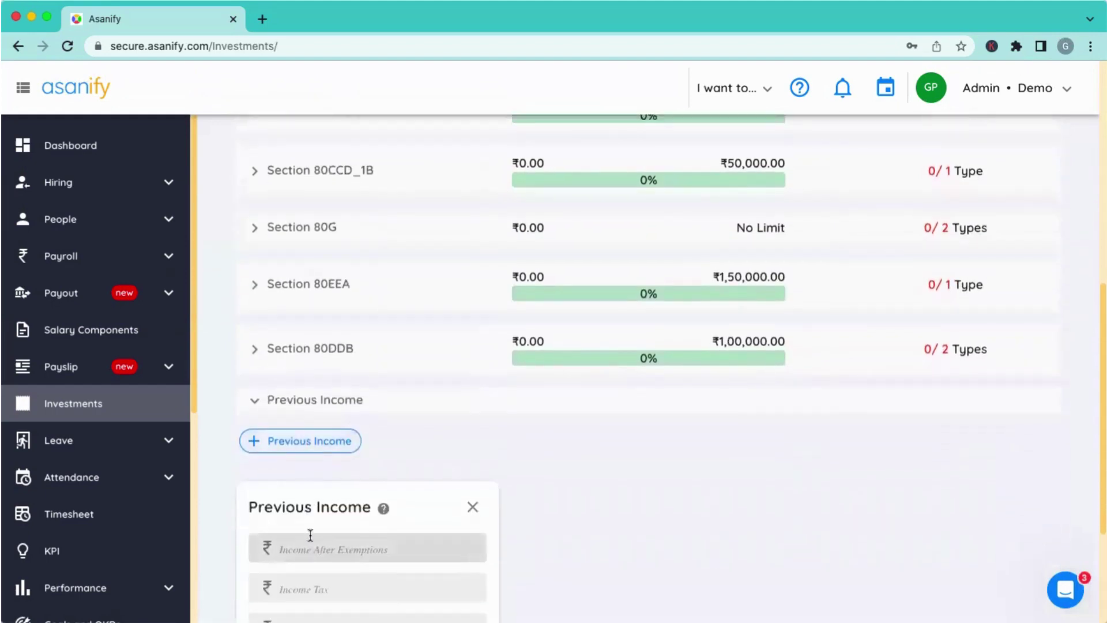
pyautogui.scroll(-3, 309, 536)
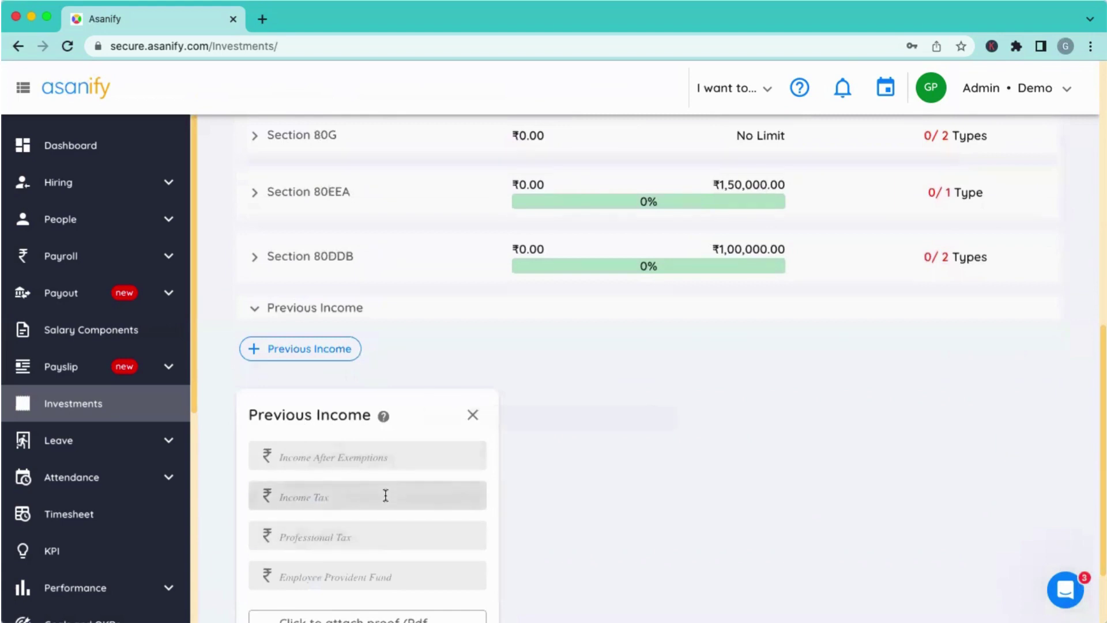
pyautogui.scroll(-1, 461, 487)
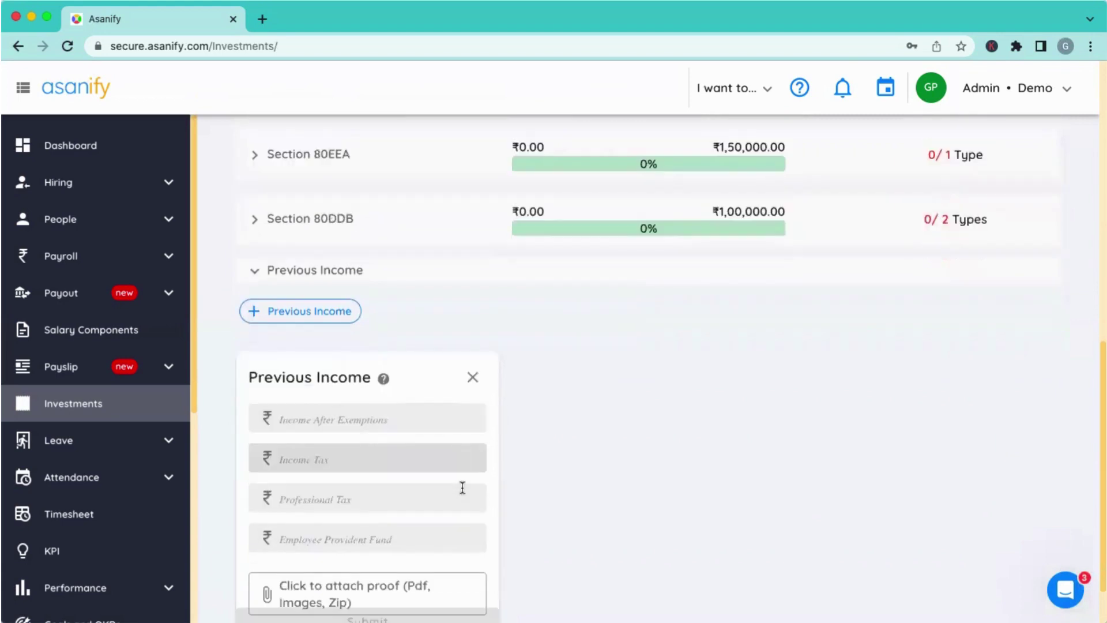
pyautogui.click(473, 379)
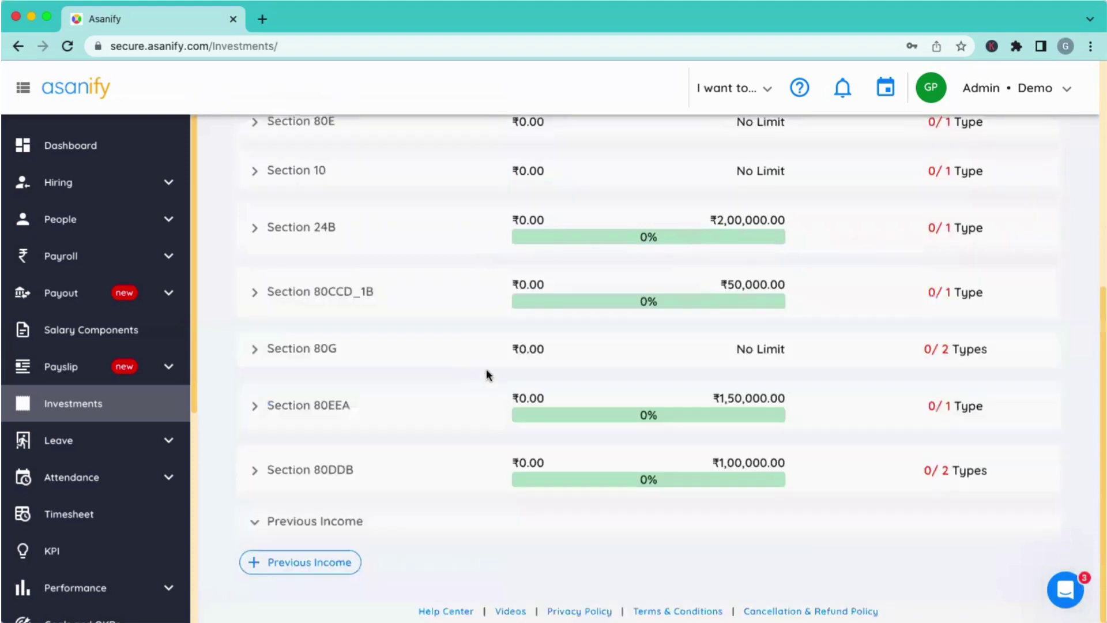
# Expand Section 80C to view its investment types and the employee's existing Public Provident Fund declarations.
pyautogui.scroll(10, 486, 368)
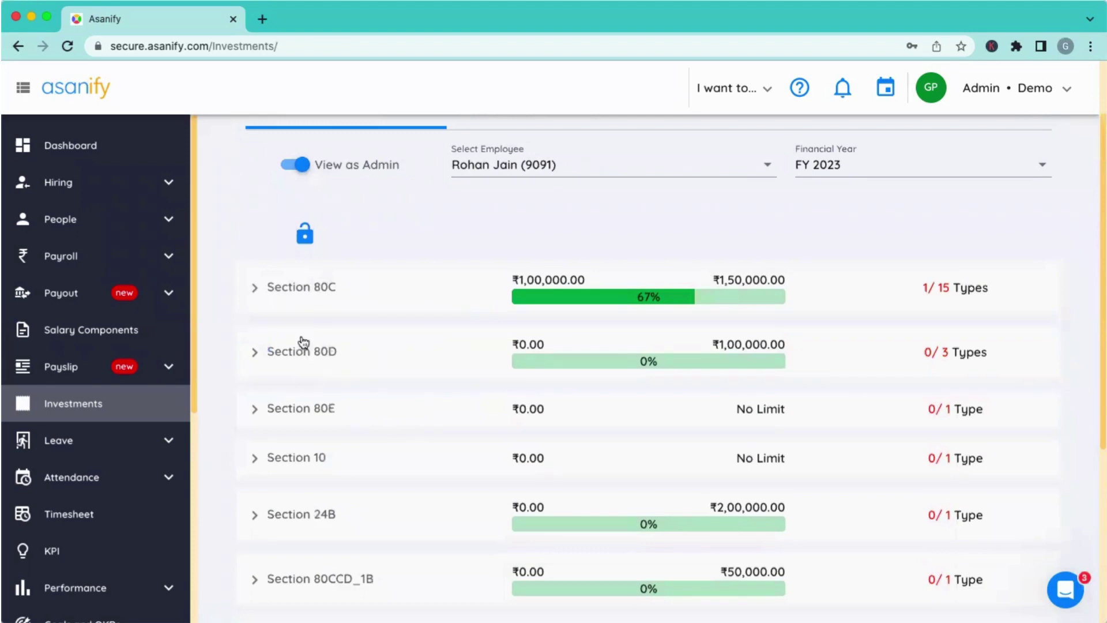
pyautogui.click(295, 306)
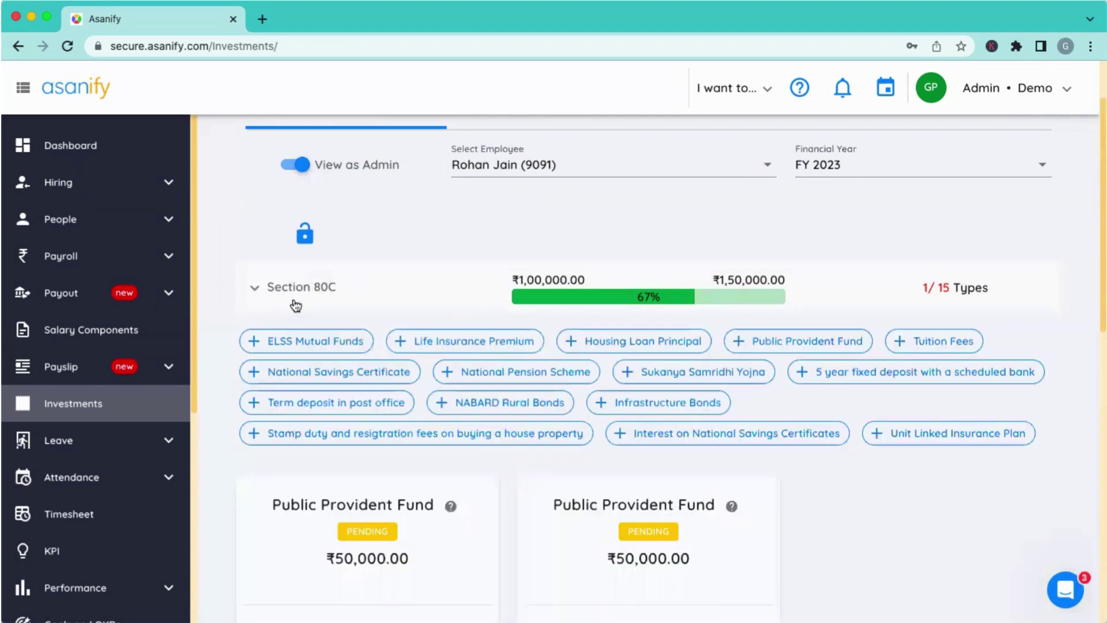
pyautogui.scroll(-1, 304, 402)
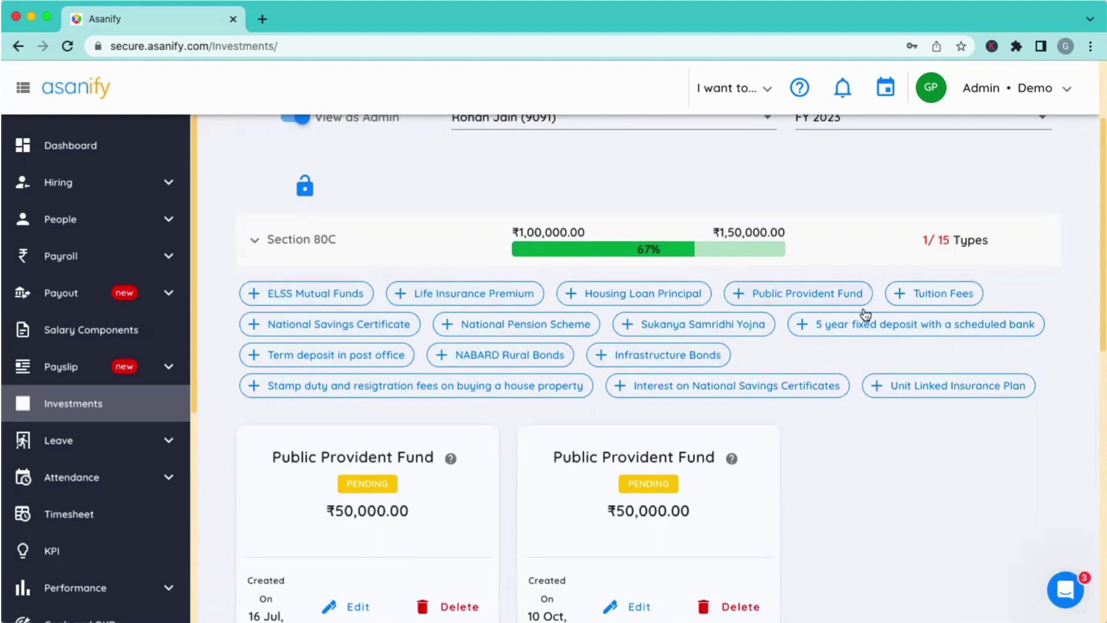
pyautogui.scroll(-1, 816, 434)
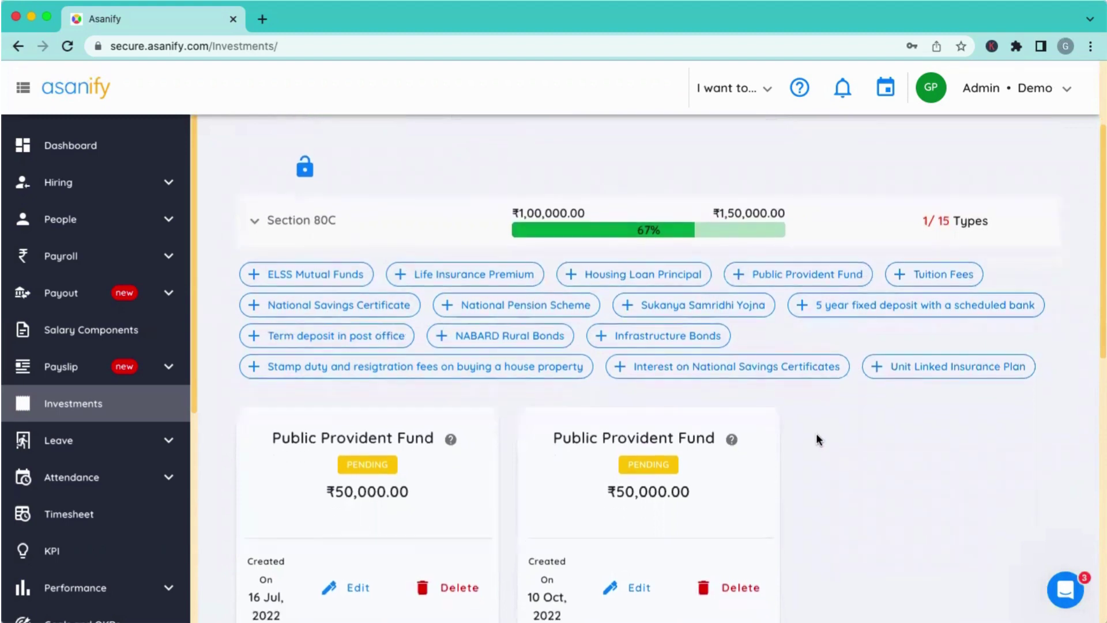
pyautogui.scroll(3, 638, 331)
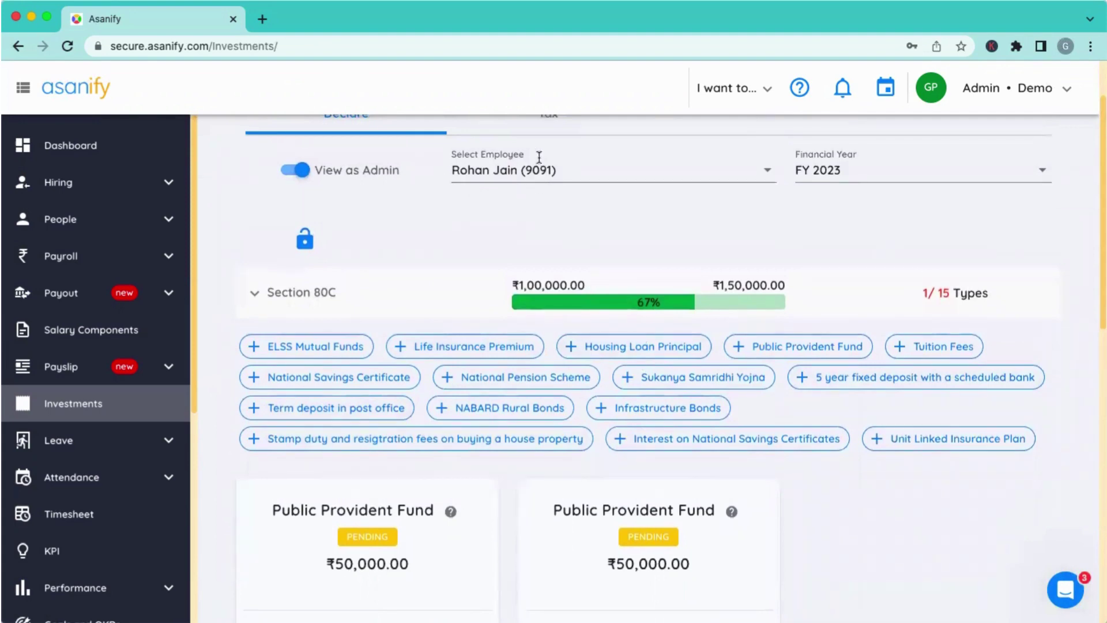
pyautogui.scroll(-1, 552, 324)
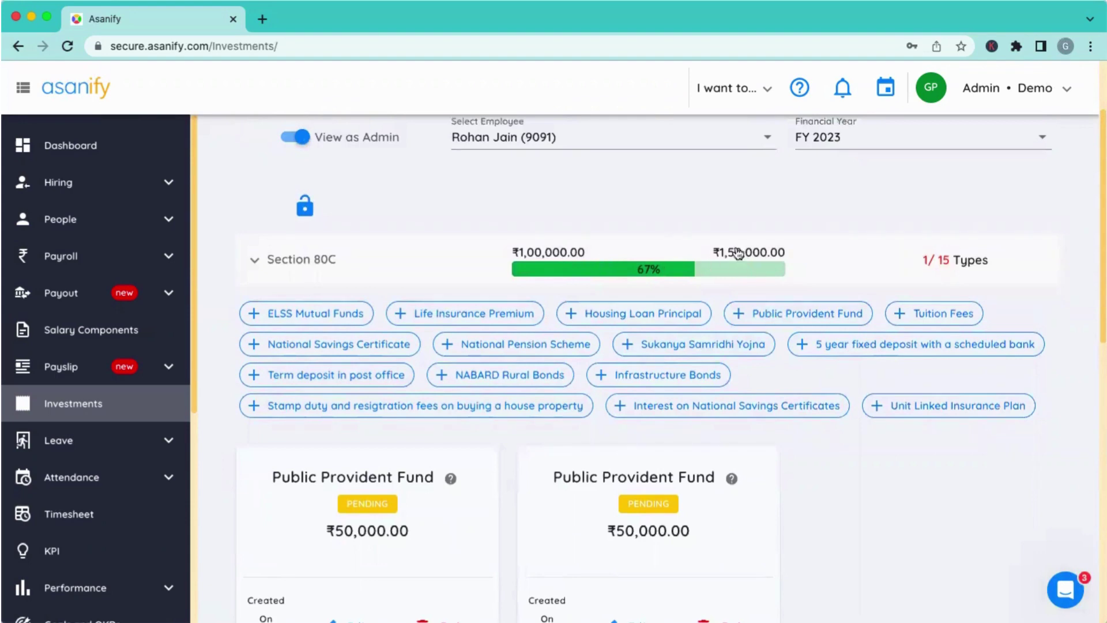
# Add a Public Provident Fund declaration of 50000 under Section 80C and submit it without attaching proof.
pyautogui.click(775, 319)
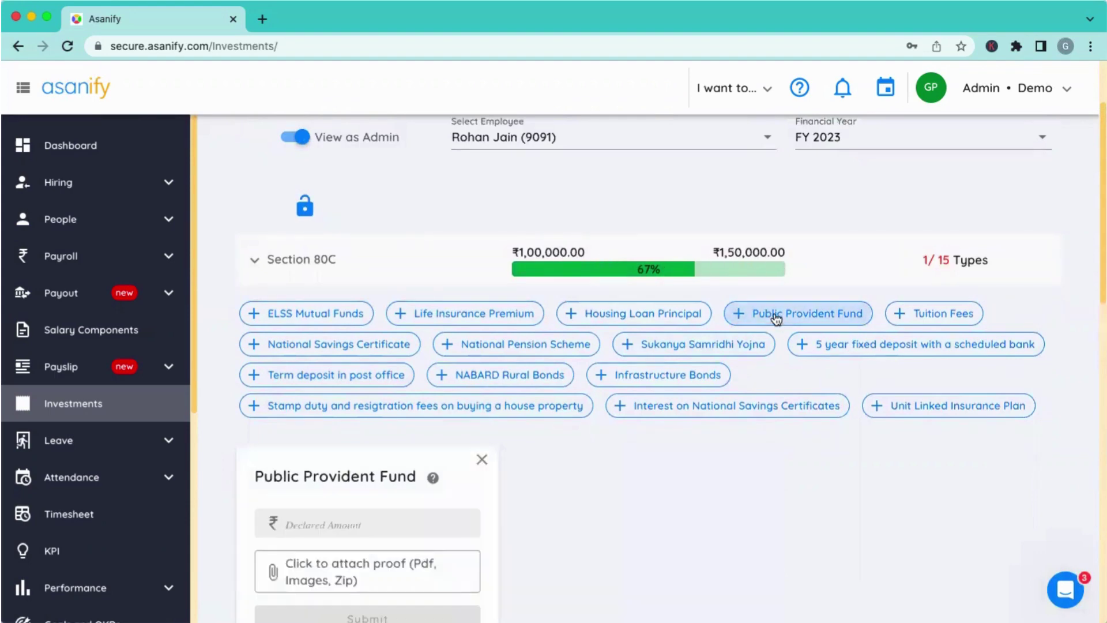
pyautogui.scroll(-3, 416, 491)
pyautogui.click(344, 393)
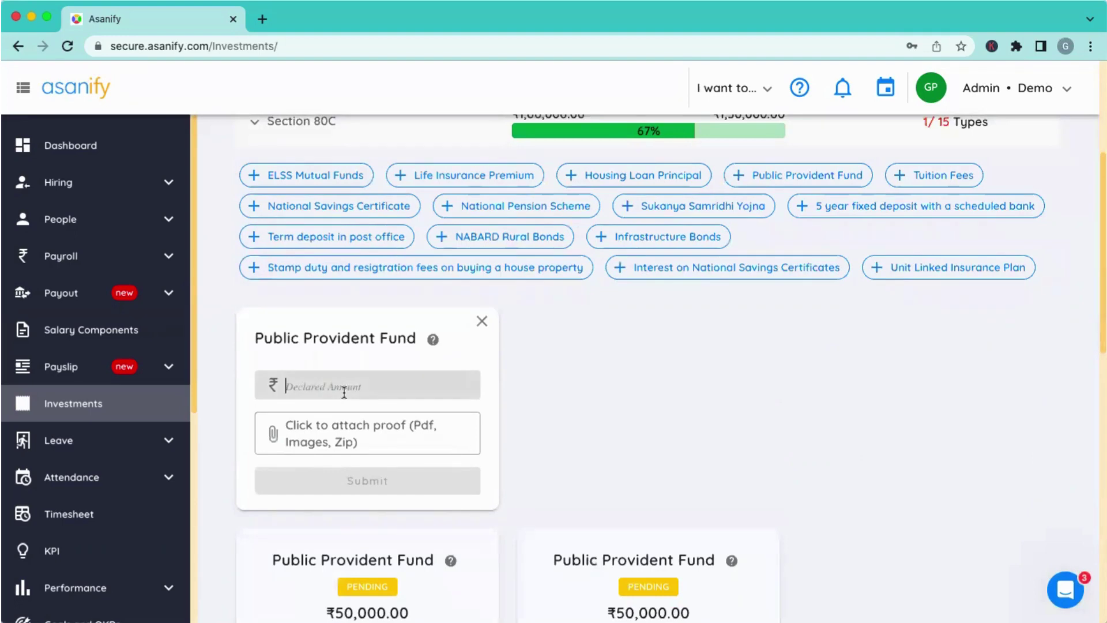
pyautogui.write('50000')
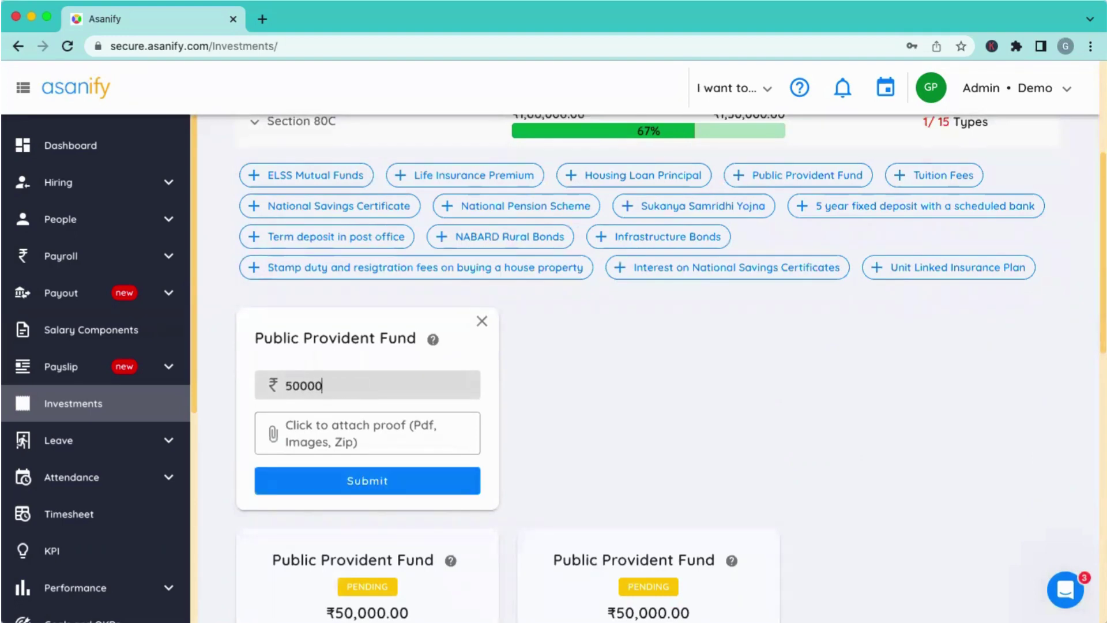
pyautogui.click(361, 487)
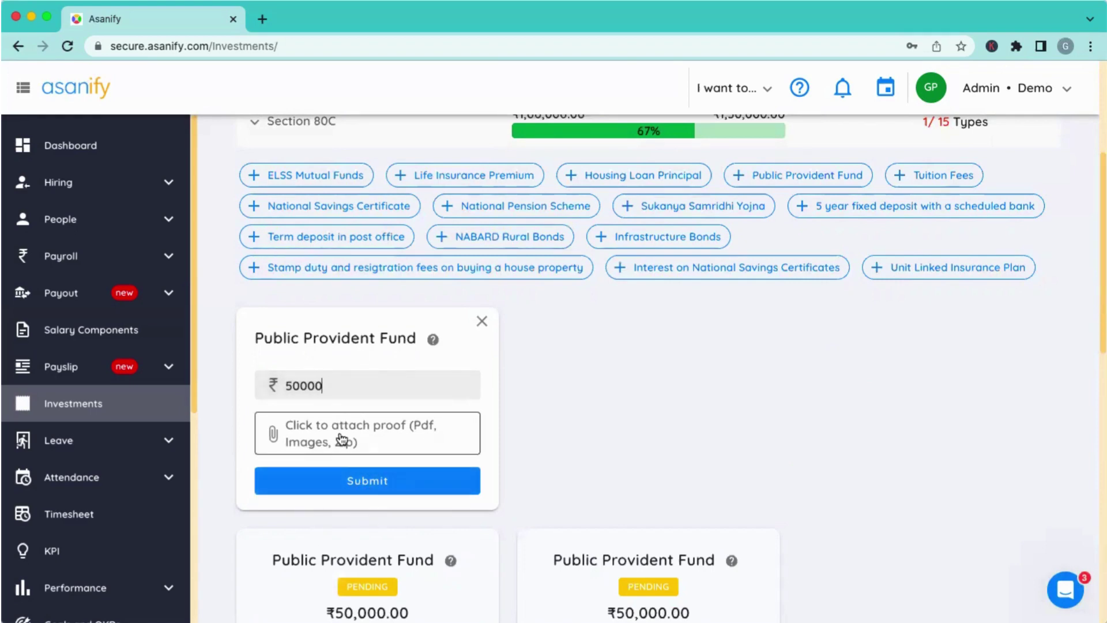
pyautogui.click(340, 482)
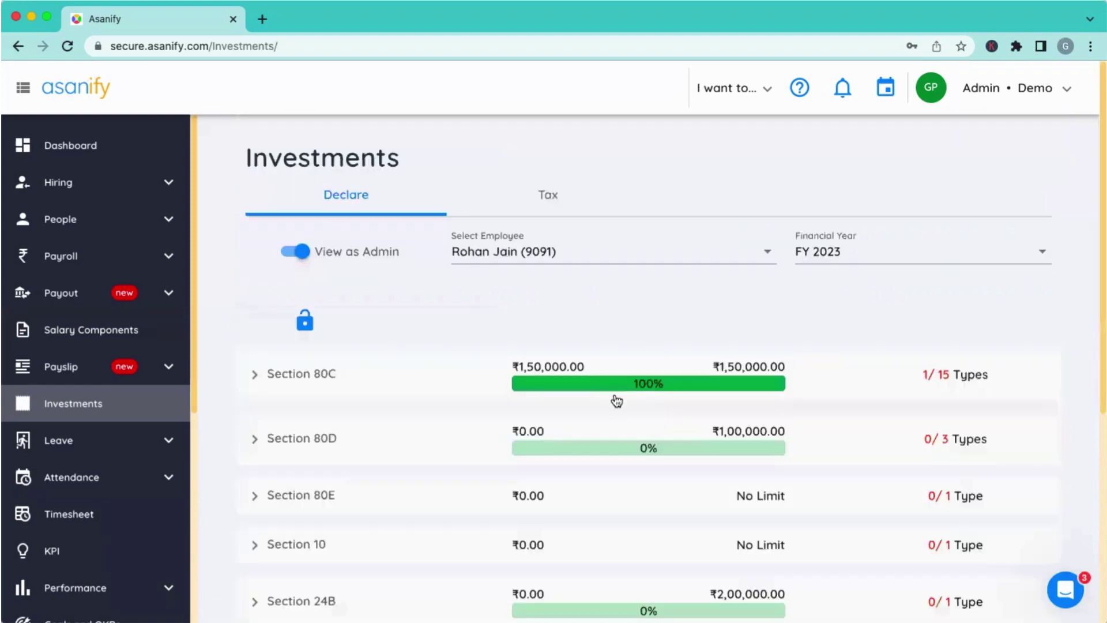
# Submit a Medical Insurance Premium - Self (Below 60) declaration of 25000 under Section 80D.
pyautogui.scroll(-1, 645, 375)
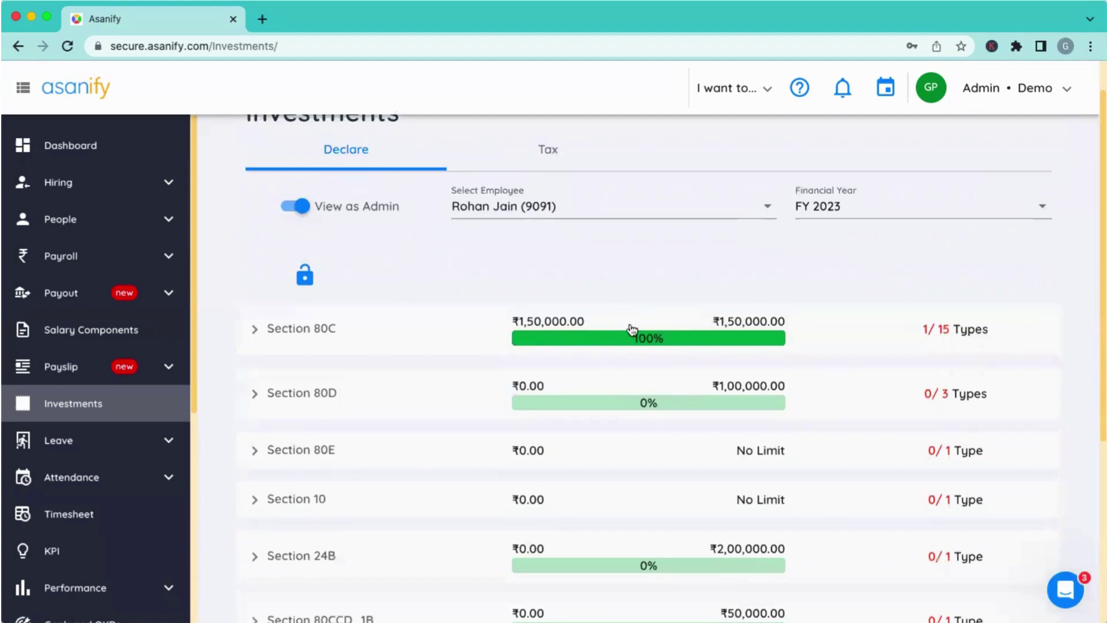
pyautogui.click(345, 398)
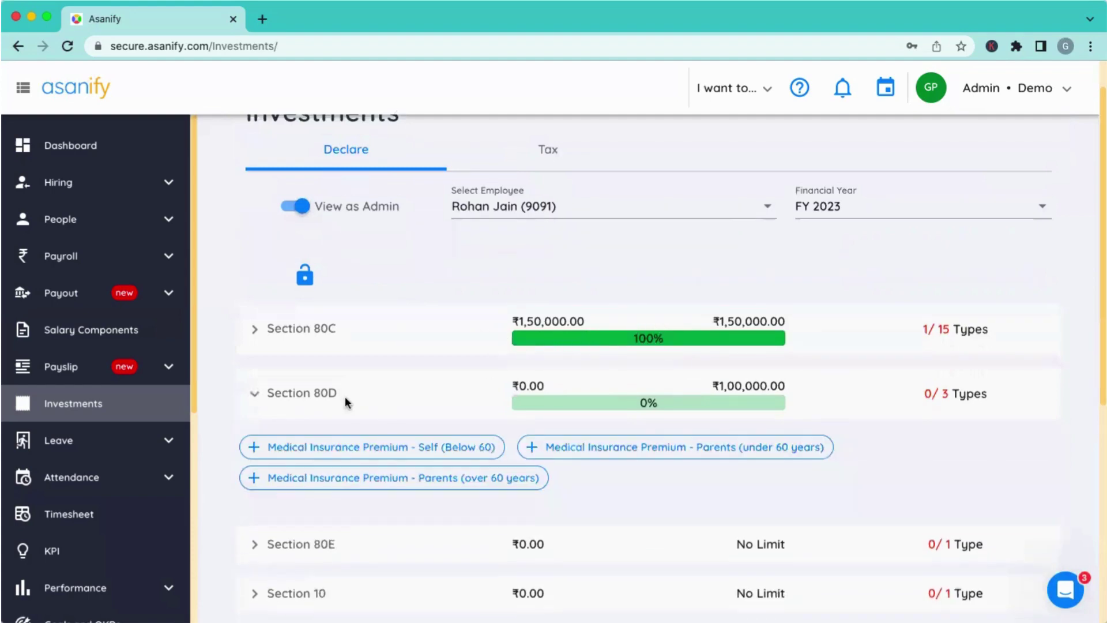
pyautogui.scroll(-3, 346, 399)
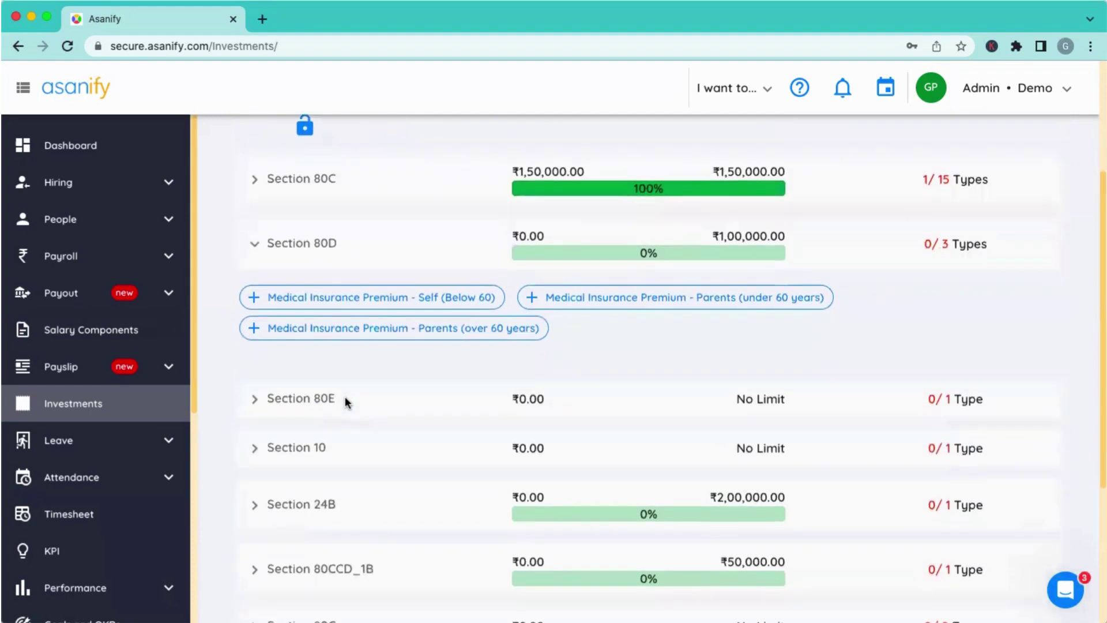
pyautogui.click(376, 305)
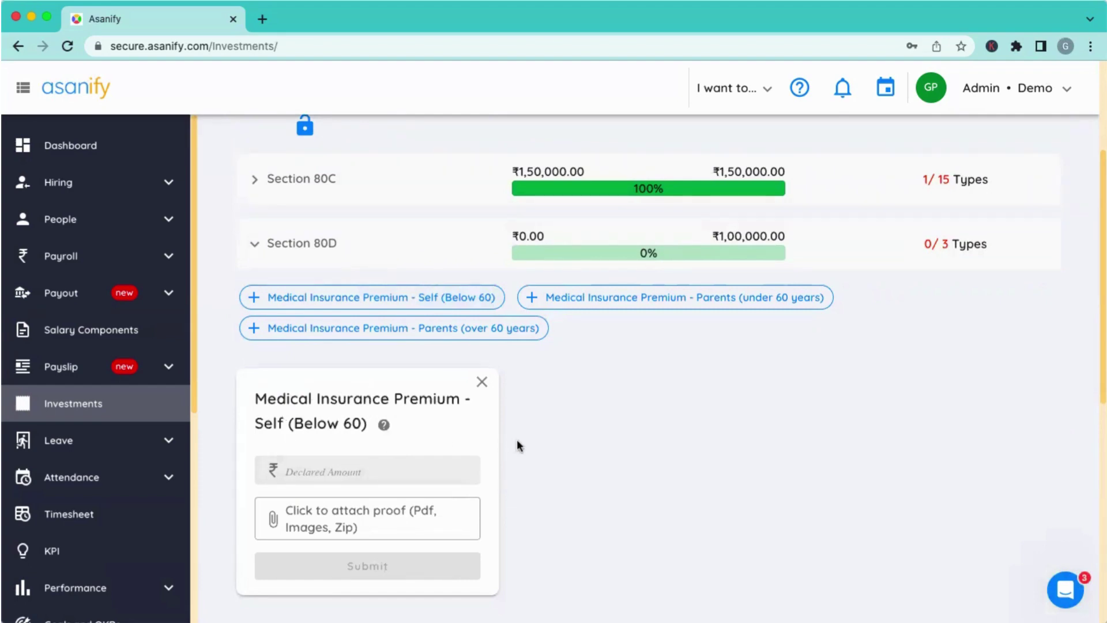
pyautogui.click(300, 472)
pyautogui.write('25000')
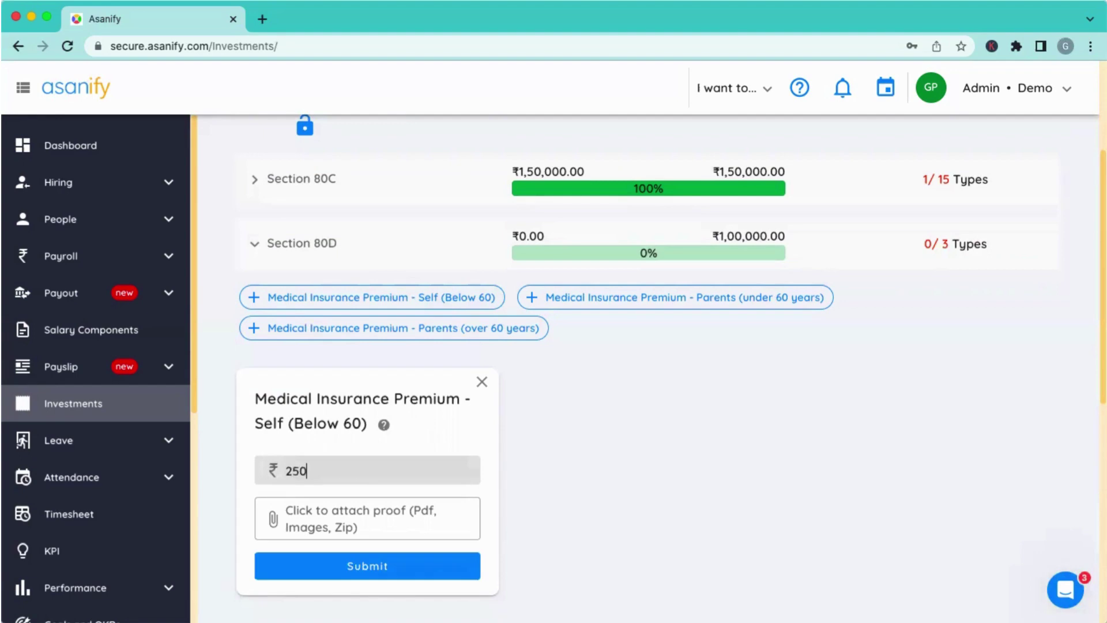
pyautogui.moveTo(384, 427)
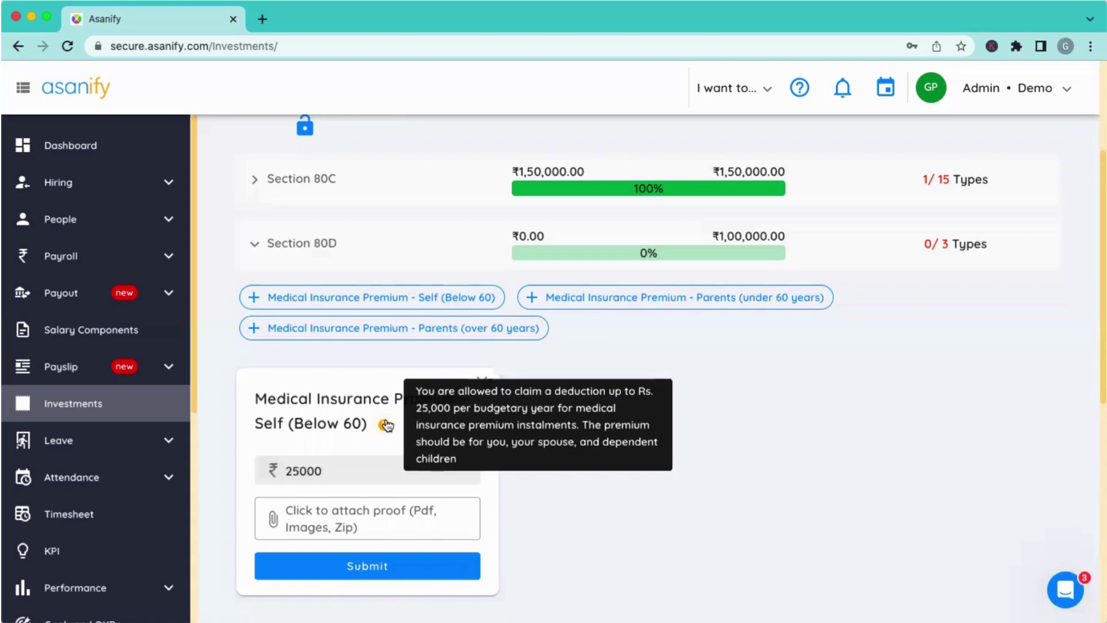
pyautogui.click(389, 577)
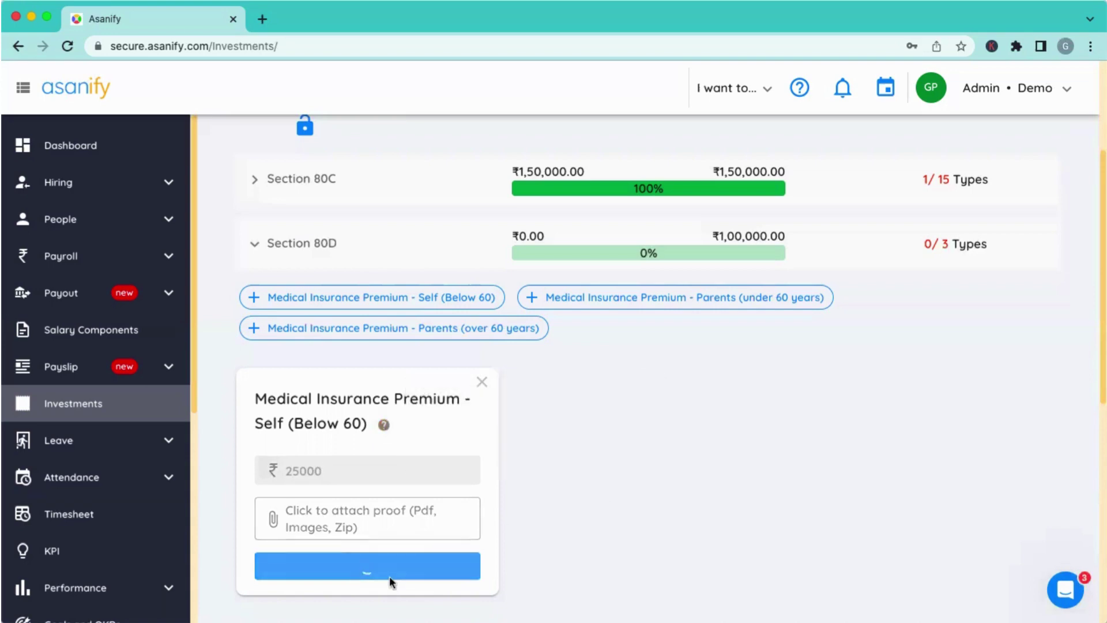
pyautogui.scroll(-2, 604, 404)
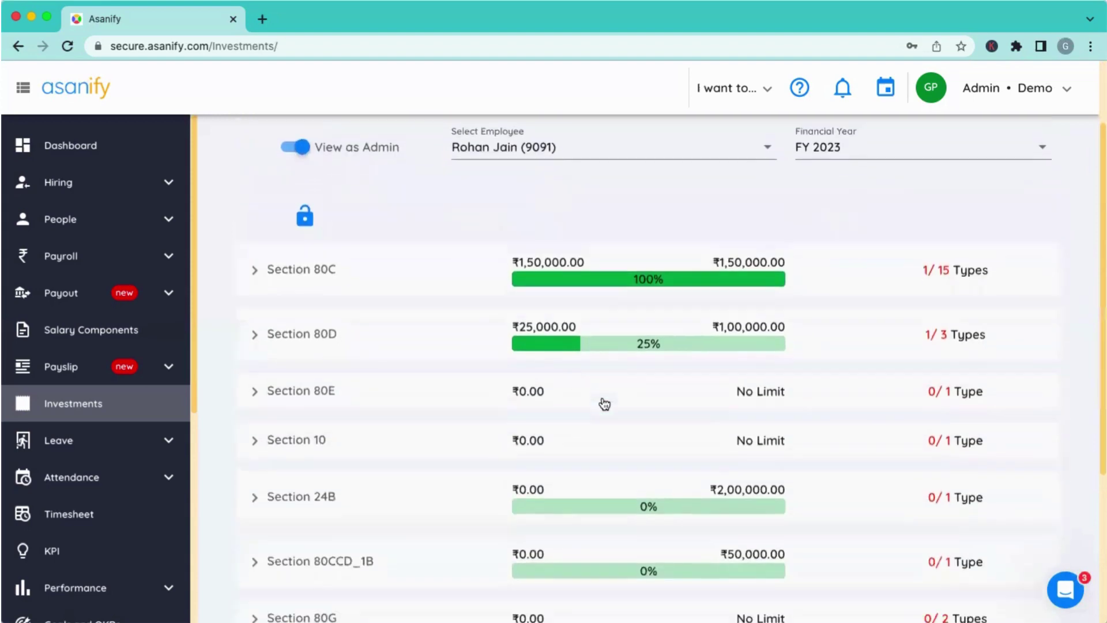
# View the form for making an announcement to all active employees and close it without sending a message.
pyautogui.scroll(1, 518, 489)
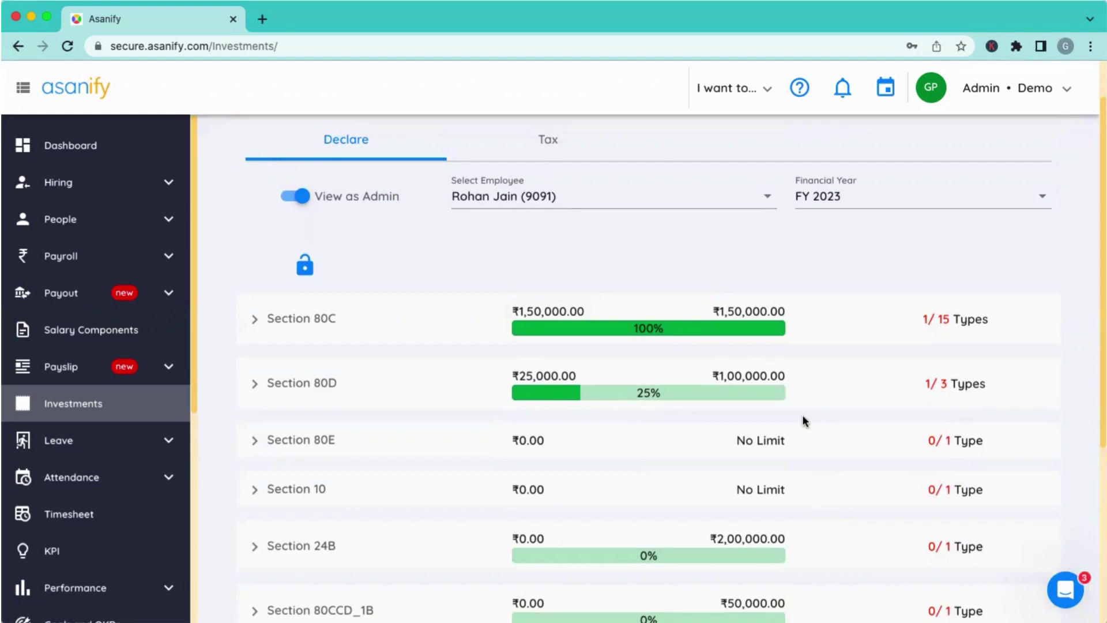
pyautogui.scroll(-1, 805, 420)
pyautogui.scroll(2, 804, 420)
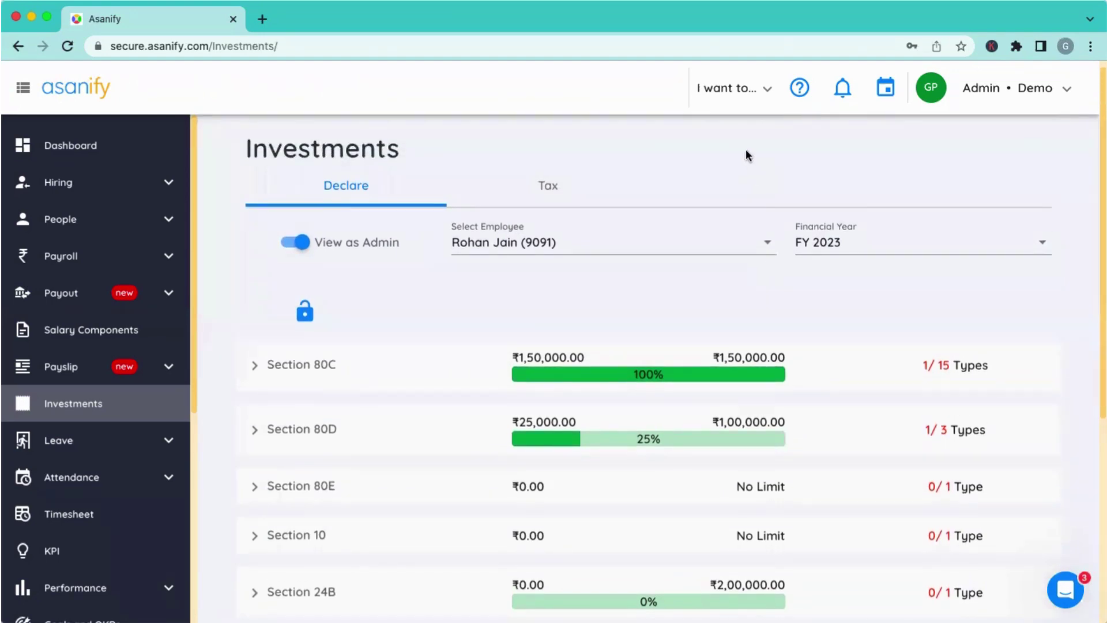
pyautogui.click(731, 88)
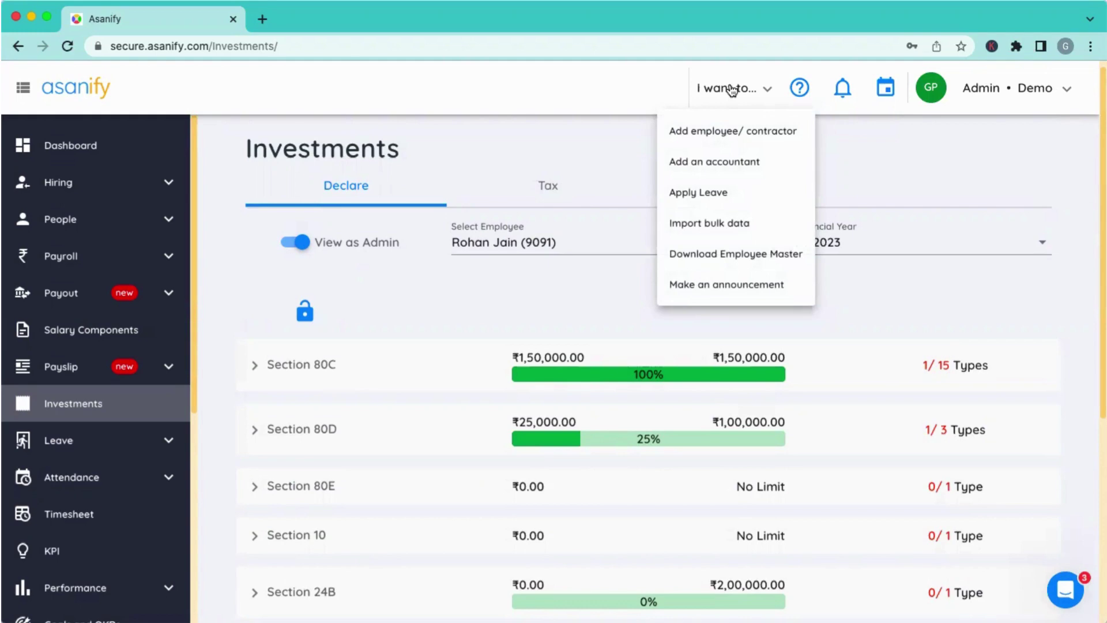
pyautogui.click(711, 284)
pyautogui.click(533, 341)
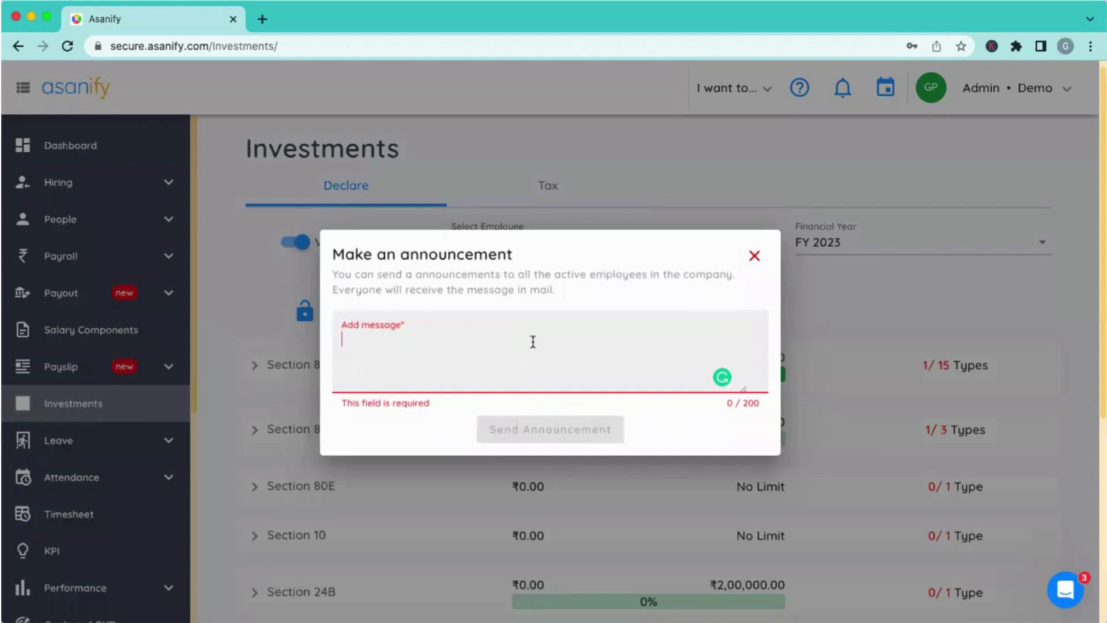
pyautogui.click(754, 257)
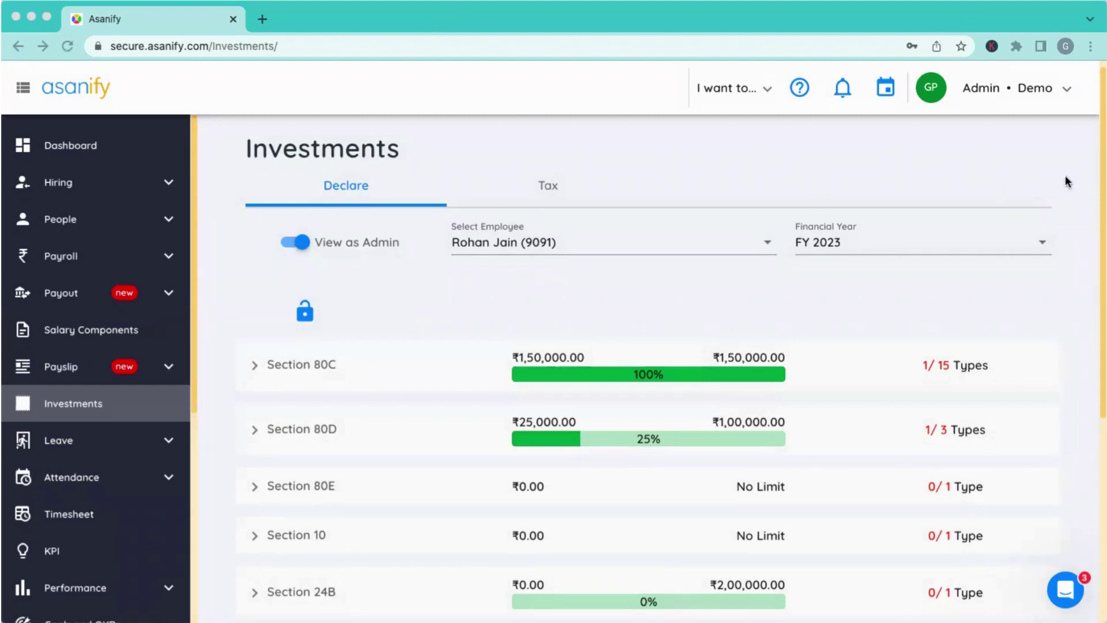
# View the option to lock all investments and close it without locking them.
pyautogui.click(1044, 154)
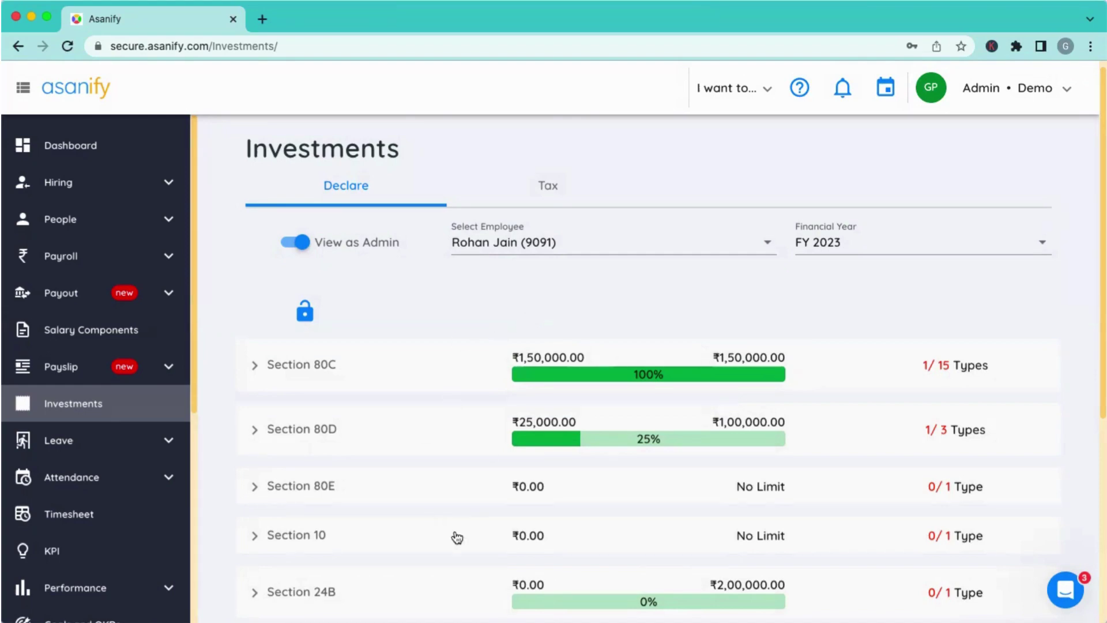
pyautogui.scroll(-1, 550, 319)
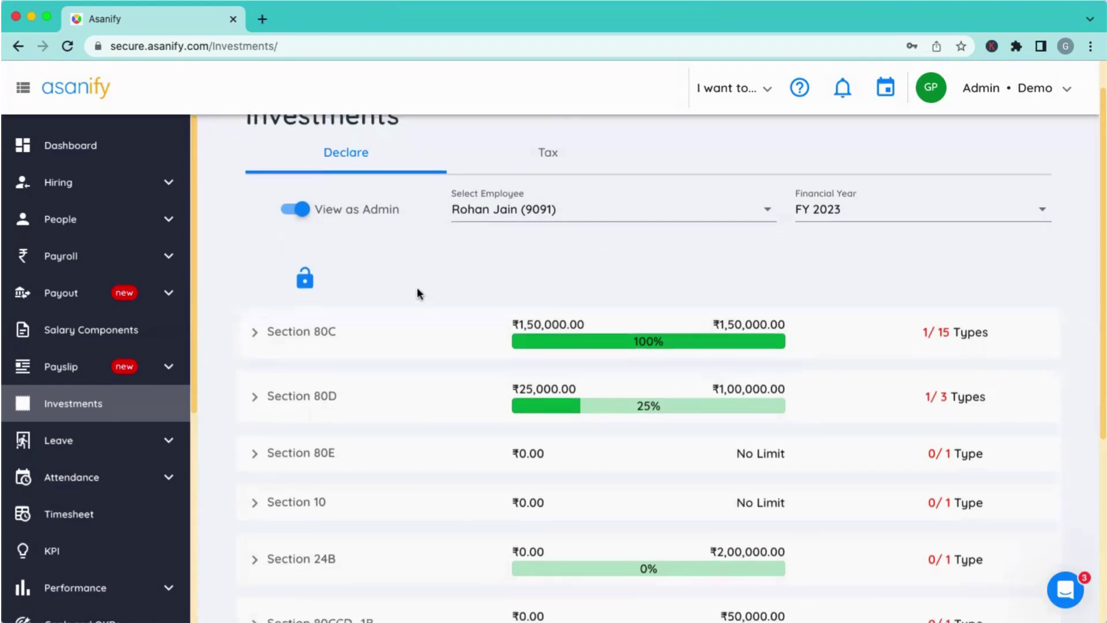
pyautogui.click(306, 279)
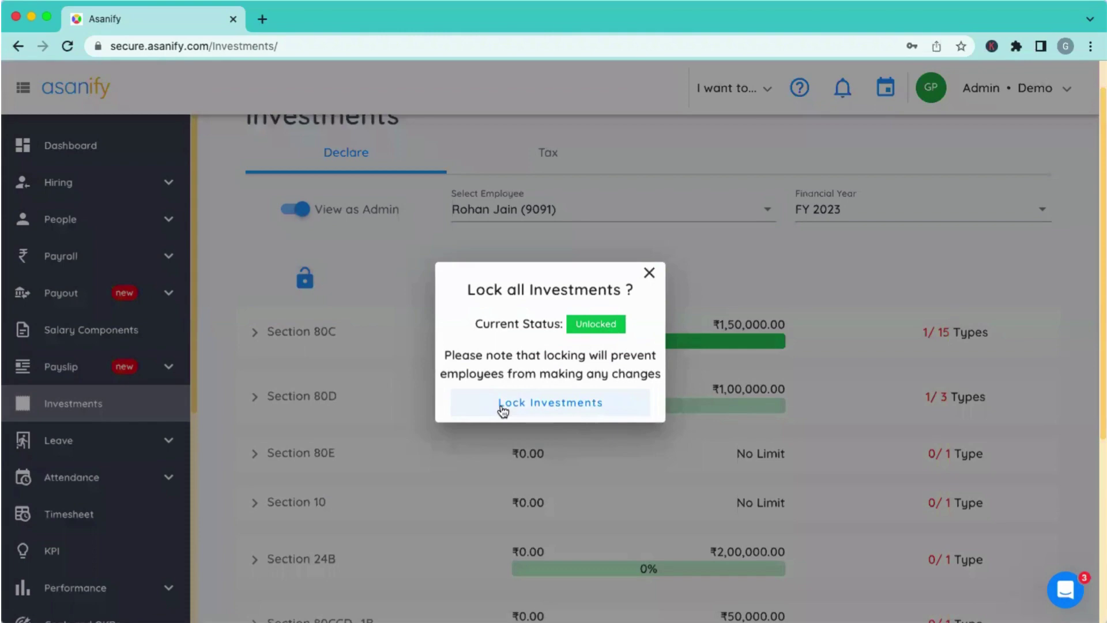
pyautogui.click(649, 273)
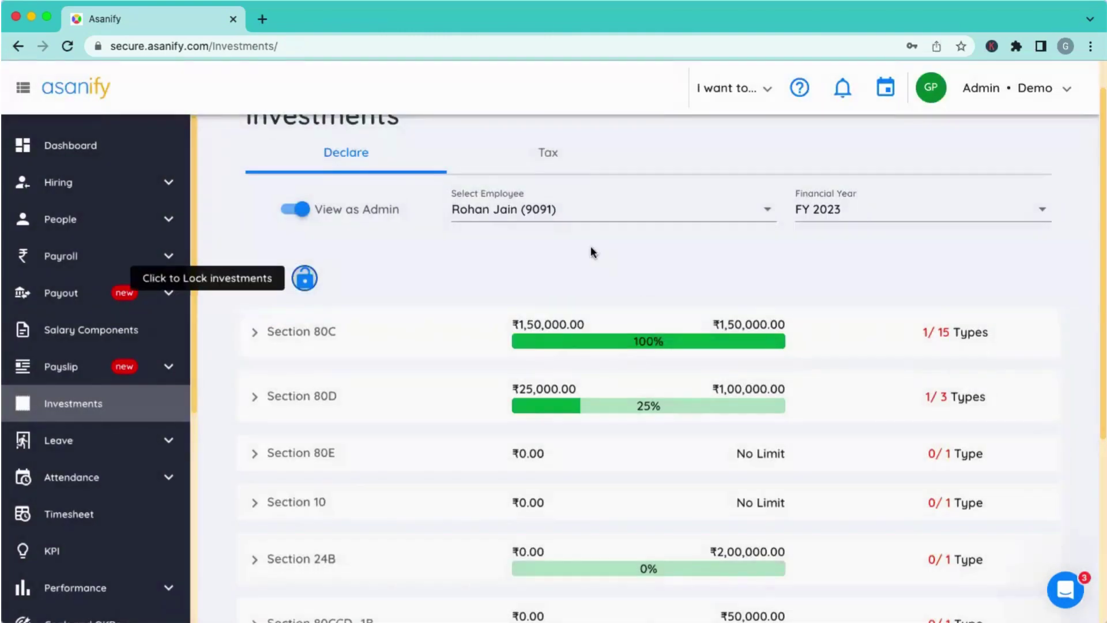
# Expand Section 80C again and review the employee's Public Provident Fund declarations with their edit and delete options.
pyautogui.click(331, 329)
pyautogui.scroll(-2, 383, 318)
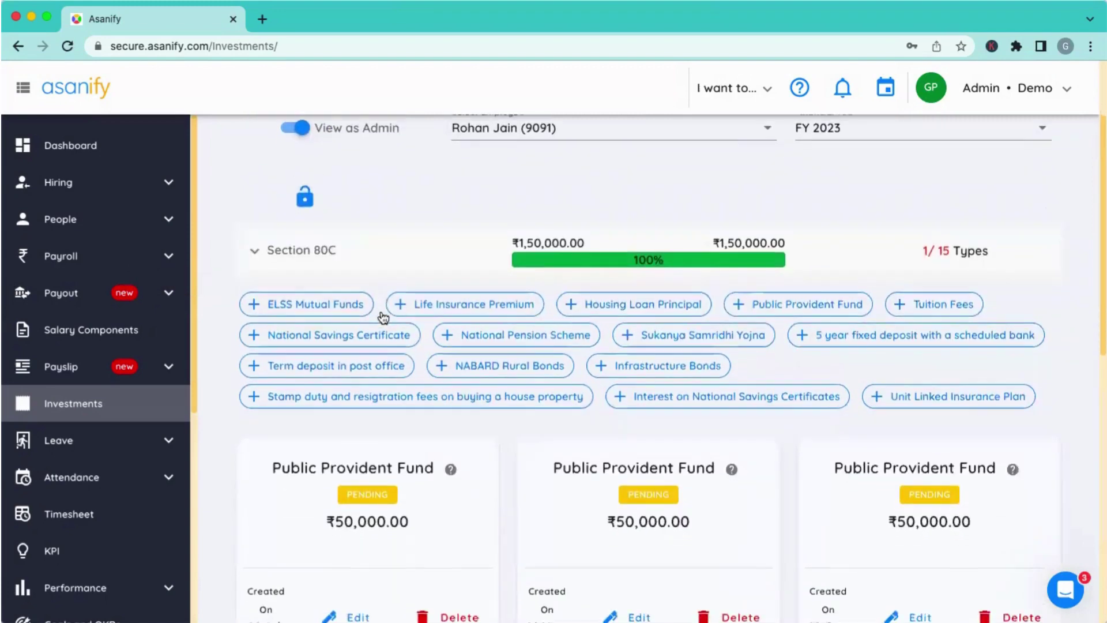
pyautogui.scroll(-2, 457, 258)
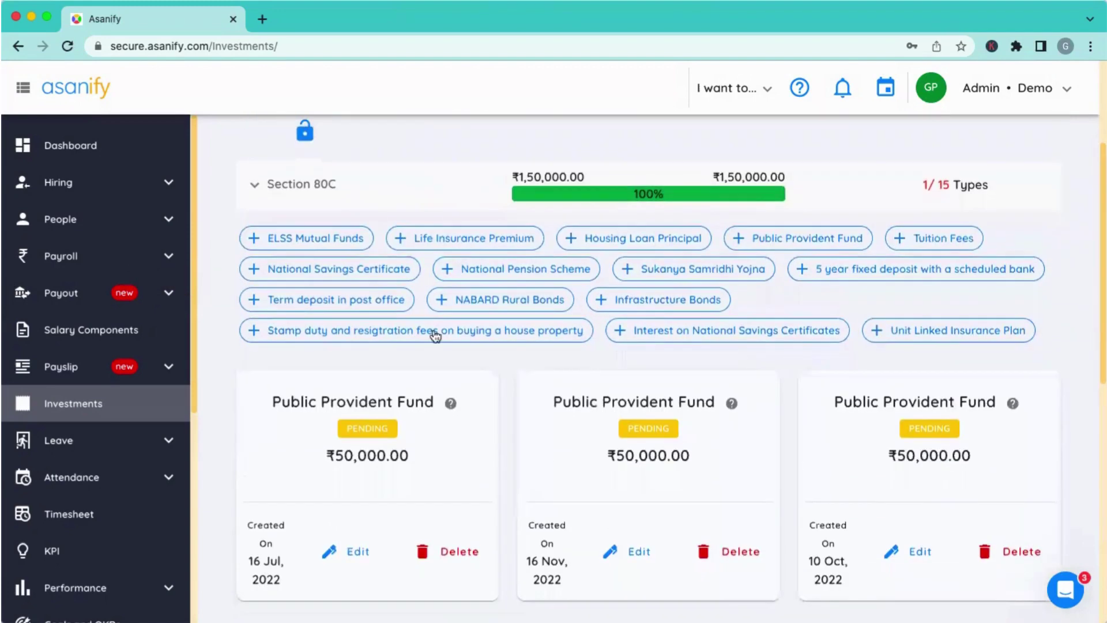
pyautogui.scroll(-2, 339, 471)
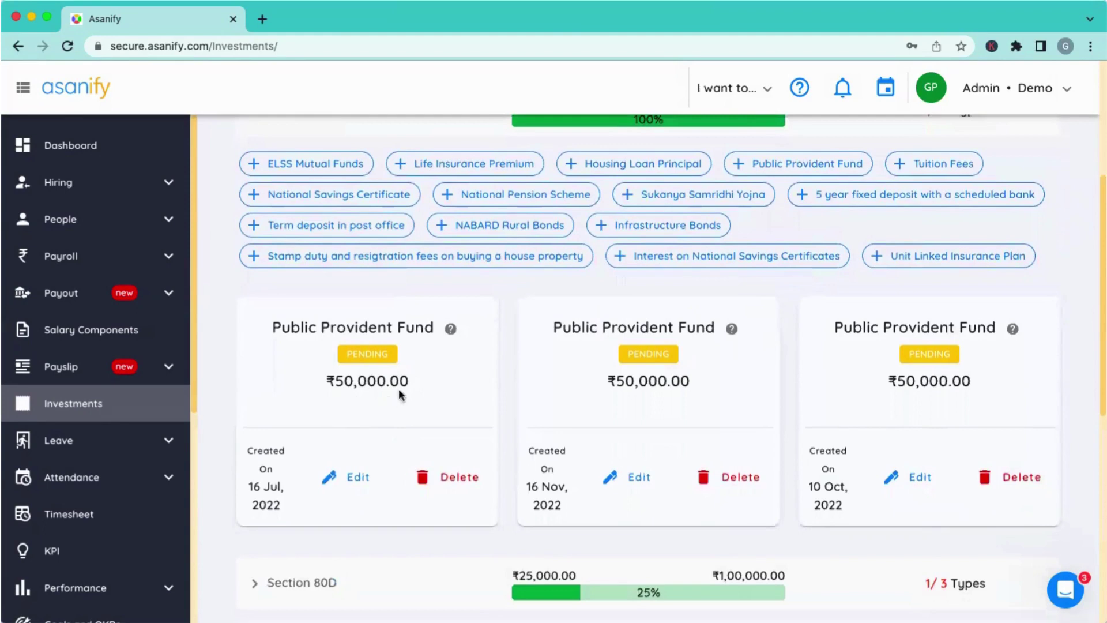
pyautogui.scroll(1, 434, 375)
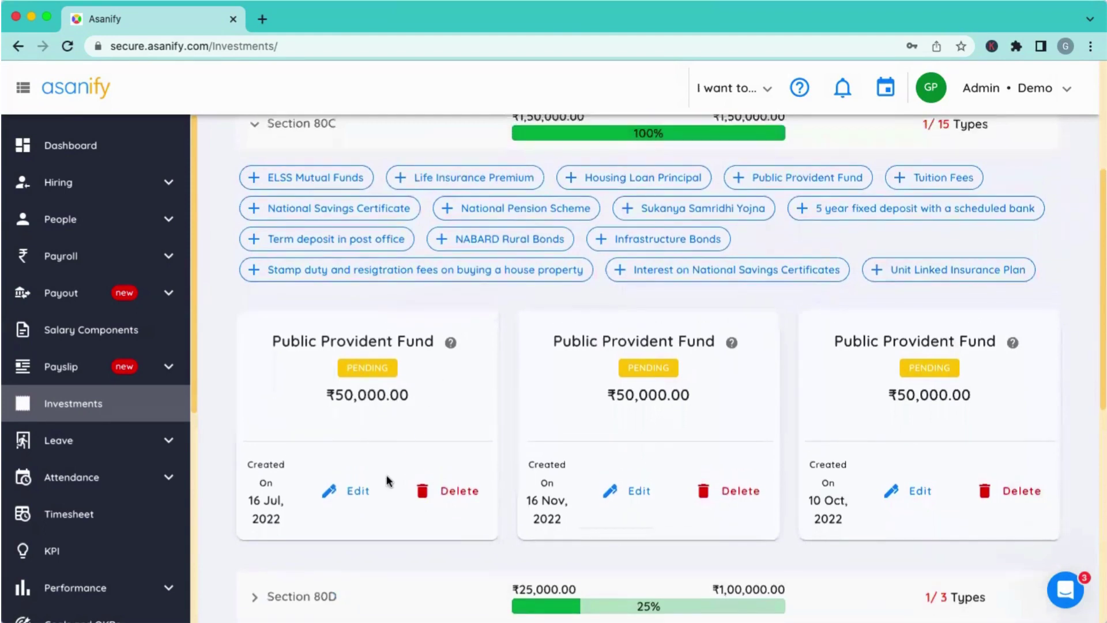
pyautogui.scroll(5, 465, 368)
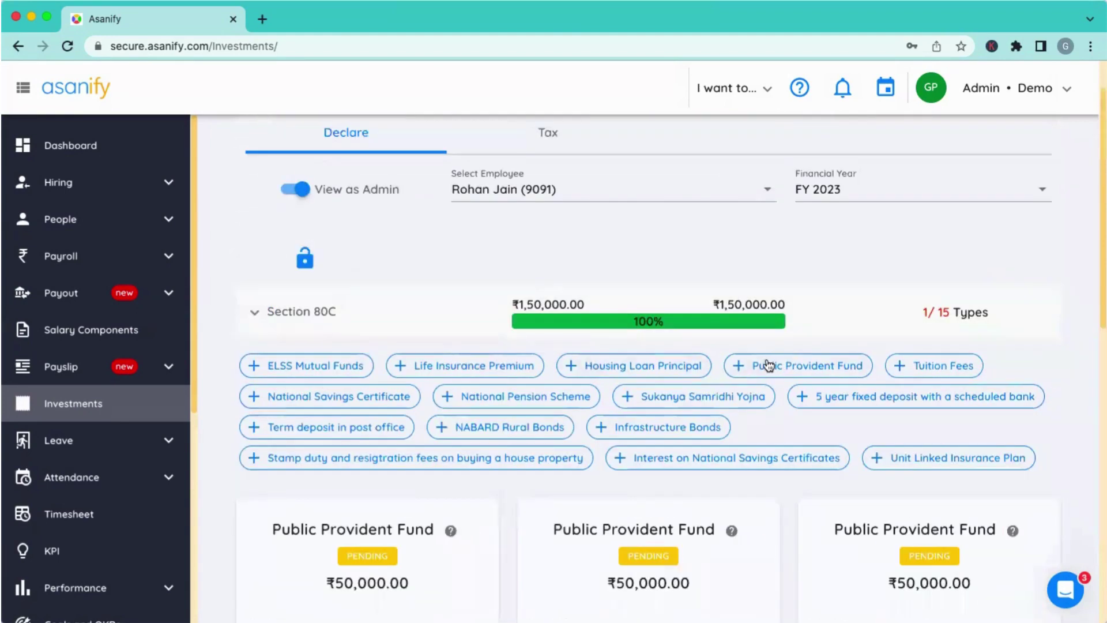
# View the proof attachment option on a new Public Provident Fund declaration and close the form without submitting it.
pyautogui.click(768, 365)
pyautogui.scroll(-5, 499, 457)
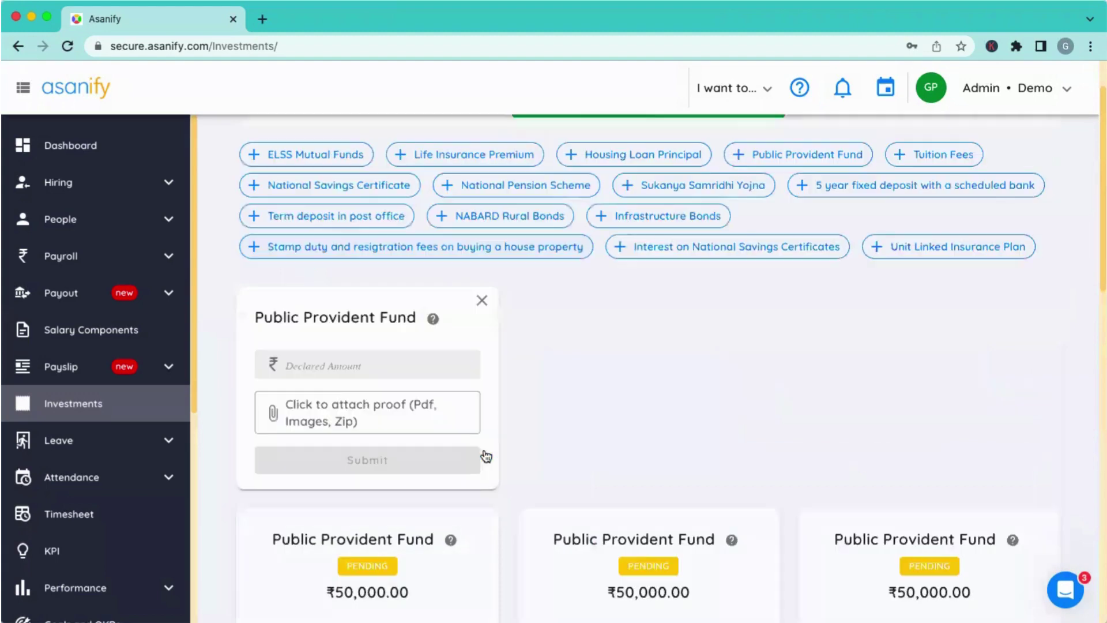
pyautogui.click(329, 419)
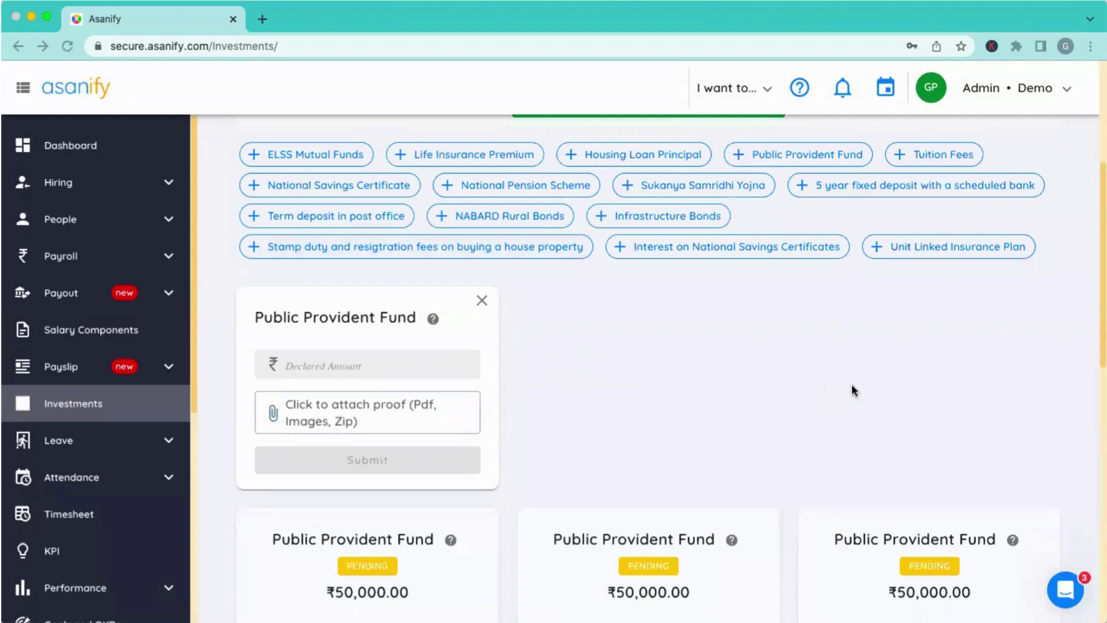
pyautogui.press('Escape')
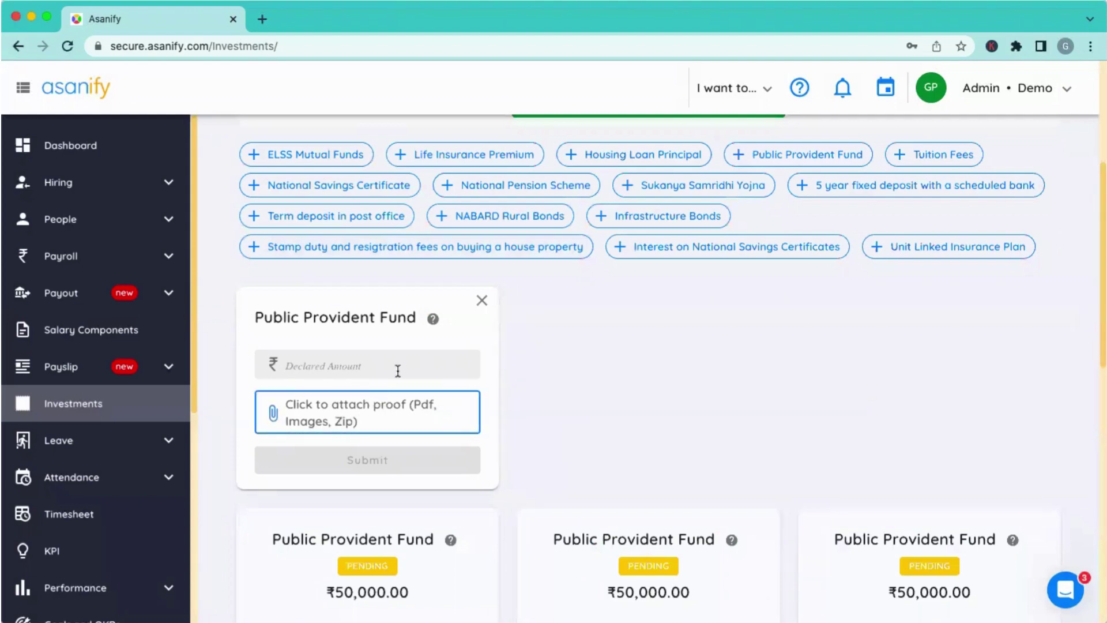
pyautogui.click(481, 303)
# Lock all investments so that employees cannot make further changes.
pyautogui.scroll(5, 507, 323)
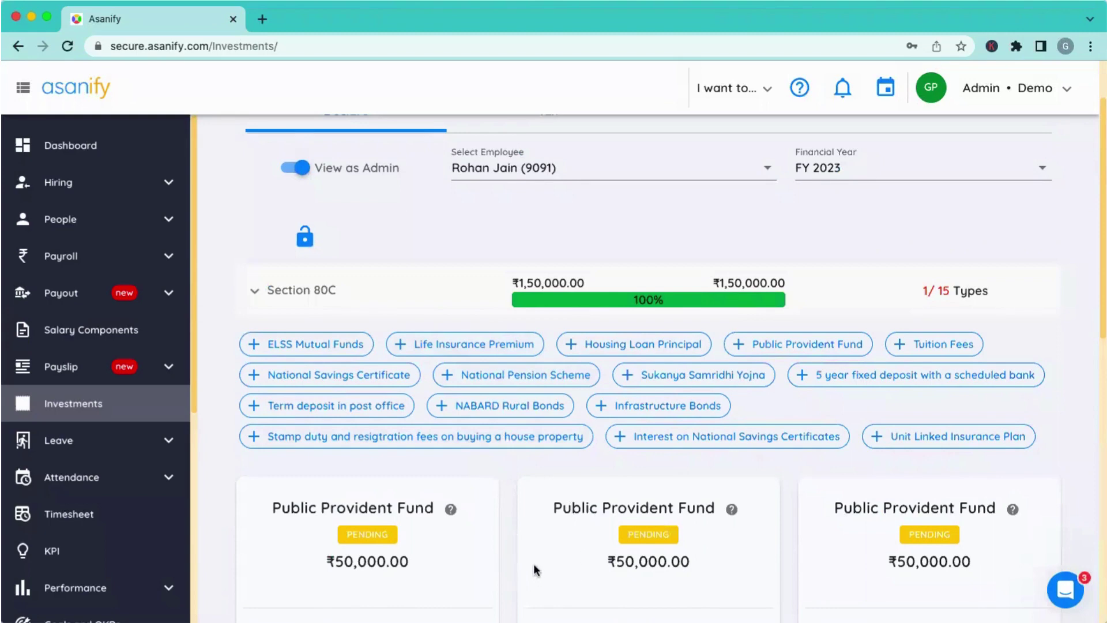
pyautogui.scroll(-3, 534, 563)
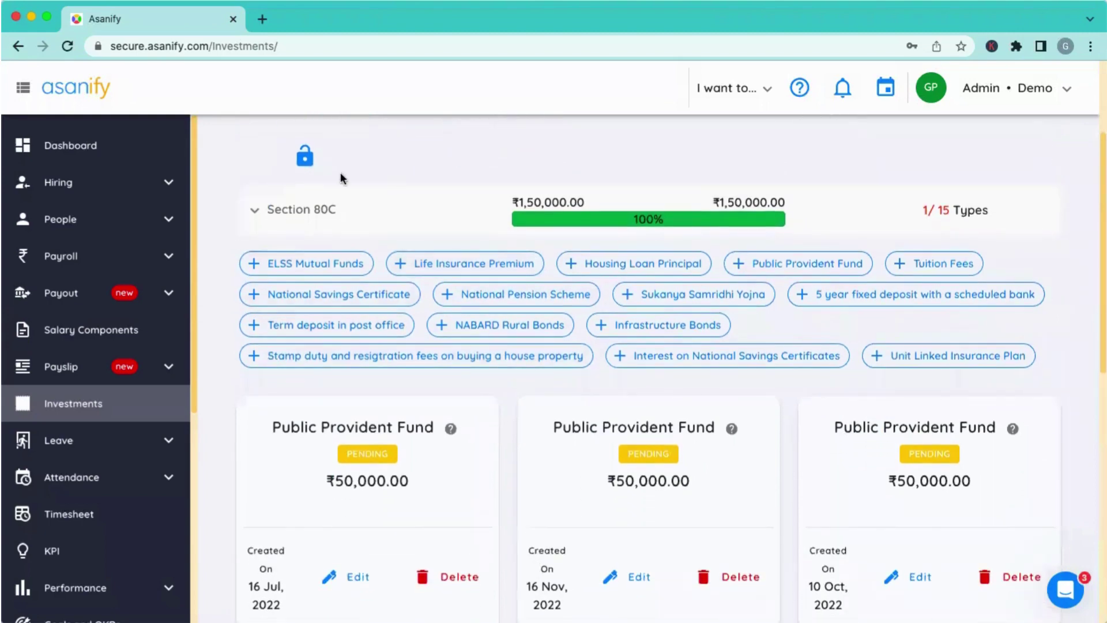
pyautogui.scroll(1, 340, 165)
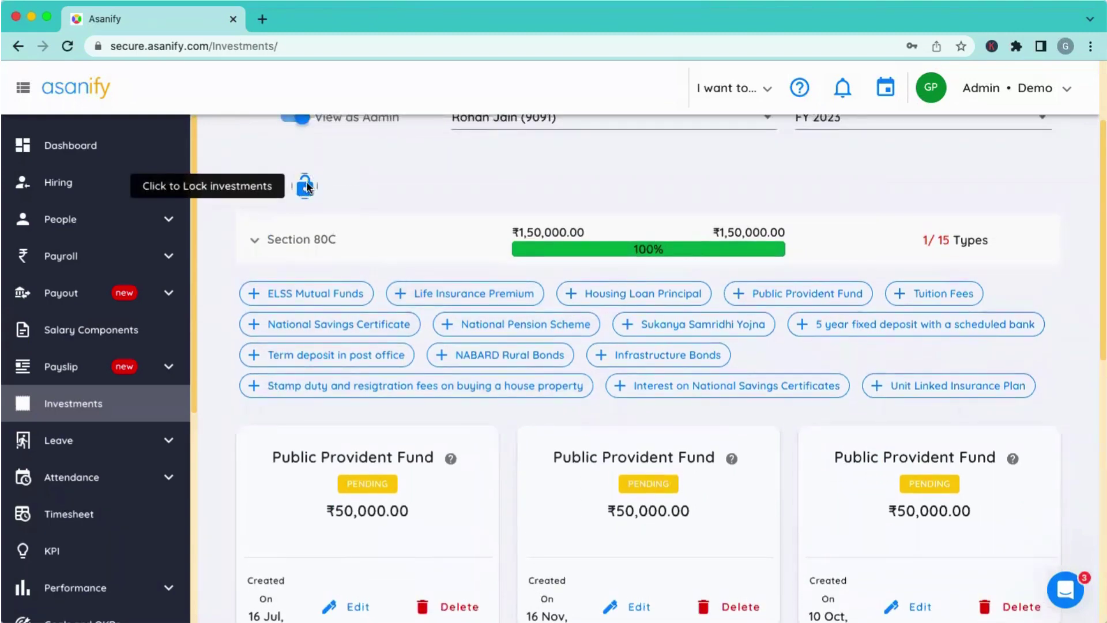
pyautogui.click(305, 186)
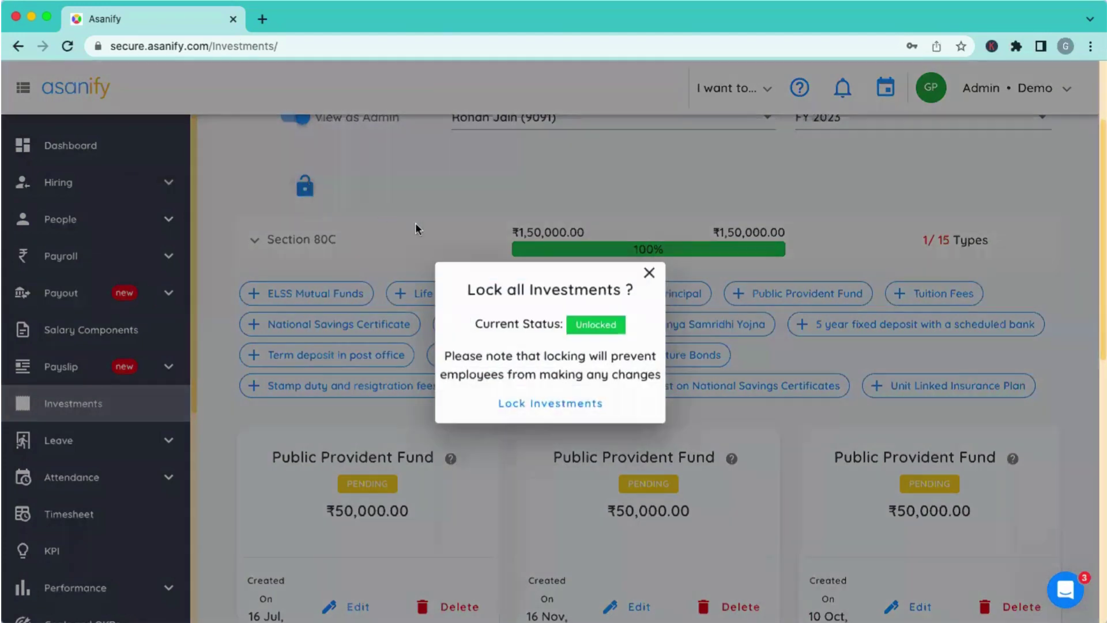
pyautogui.click(542, 402)
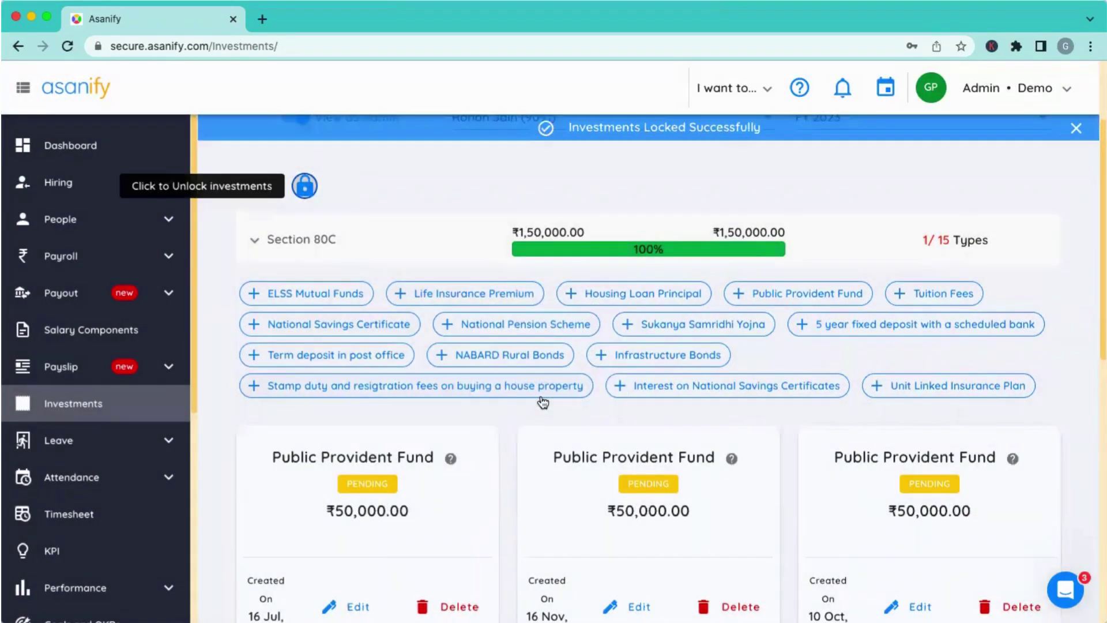
# Approve the Public Provident Fund declaration created on 16 Jul, 2022 with an approved amount of 25000.
pyautogui.scroll(4, 630, 222)
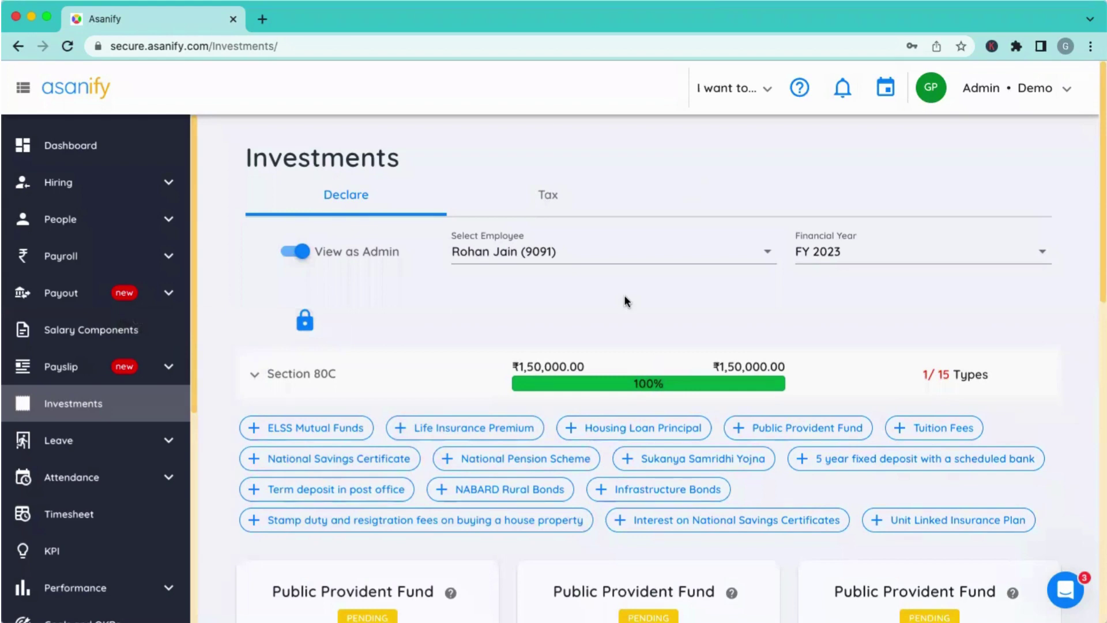
pyautogui.scroll(-2, 625, 297)
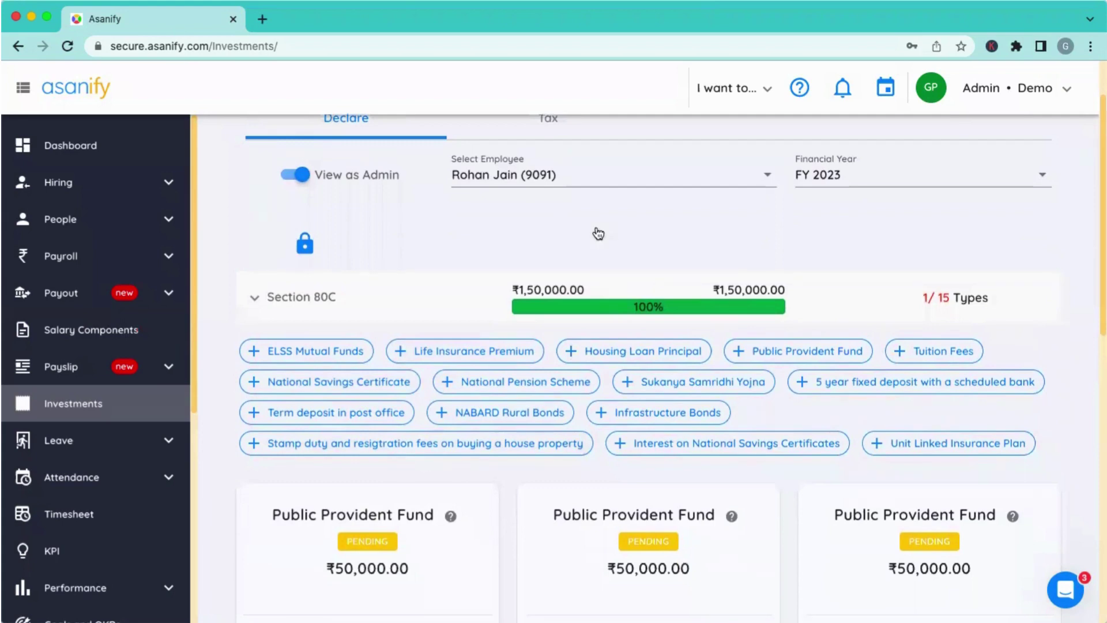
pyautogui.scroll(-1, 598, 232)
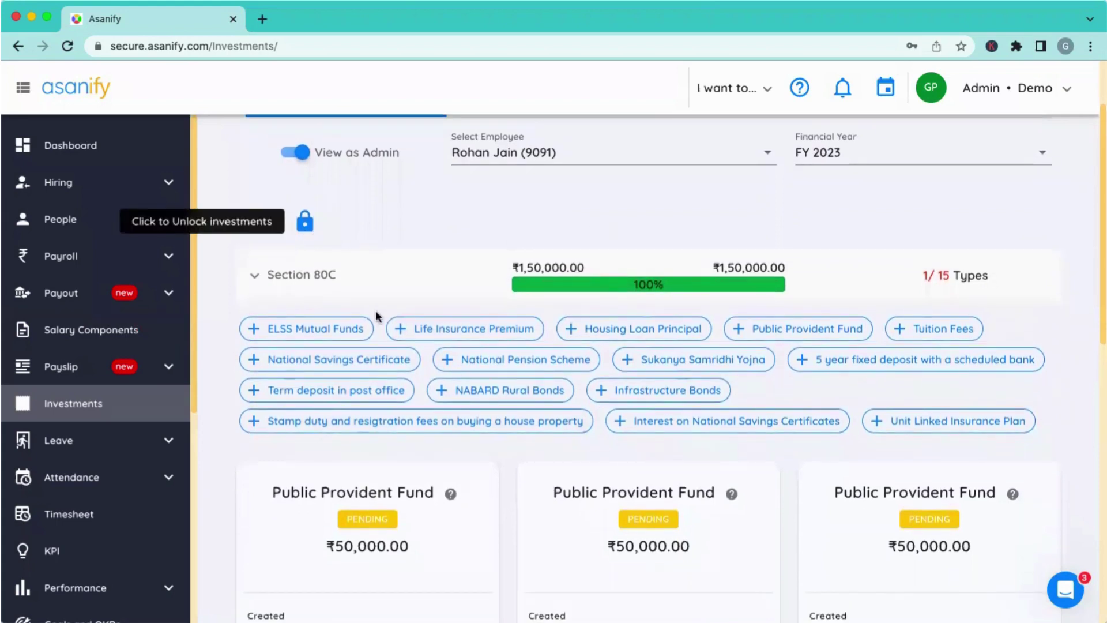
pyautogui.scroll(-4, 368, 262)
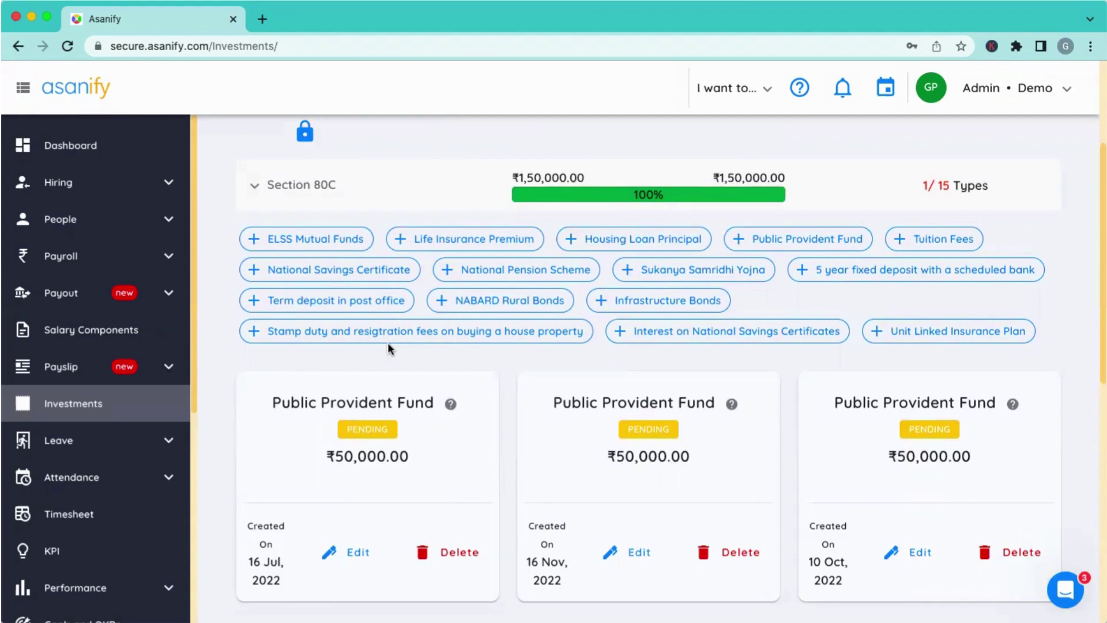
pyautogui.scroll(-3, 387, 345)
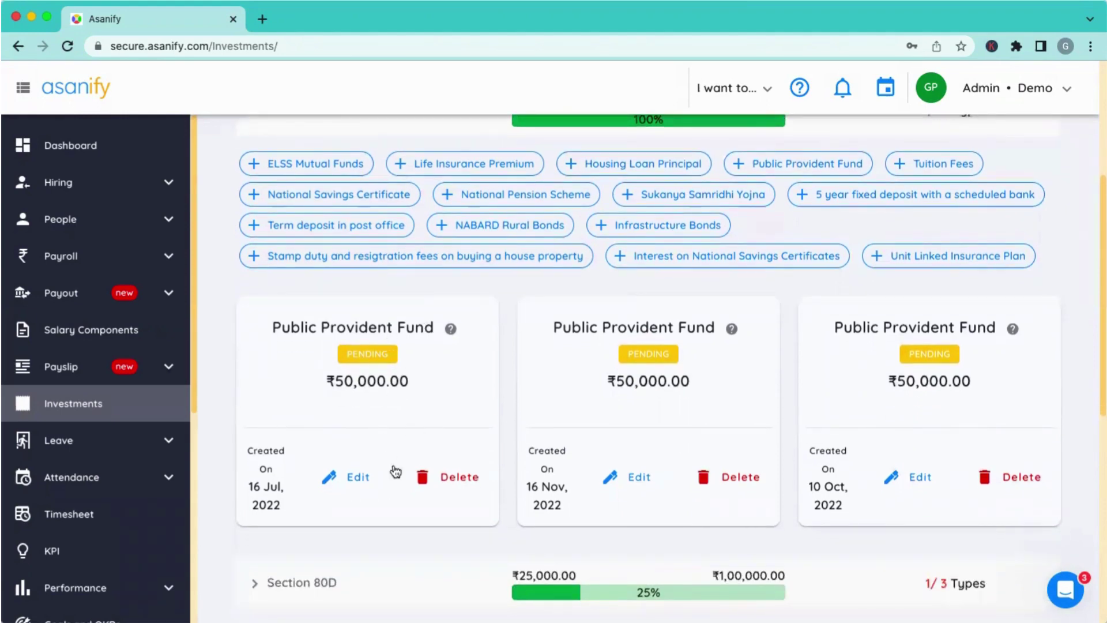
pyautogui.click(361, 477)
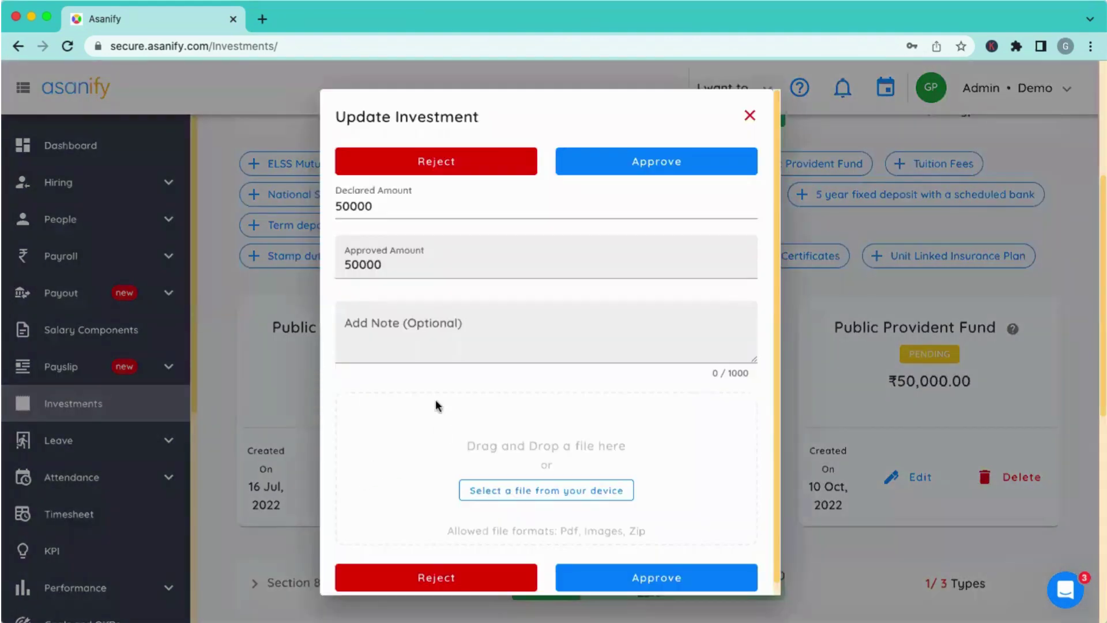
pyautogui.doubleClick(350, 205)
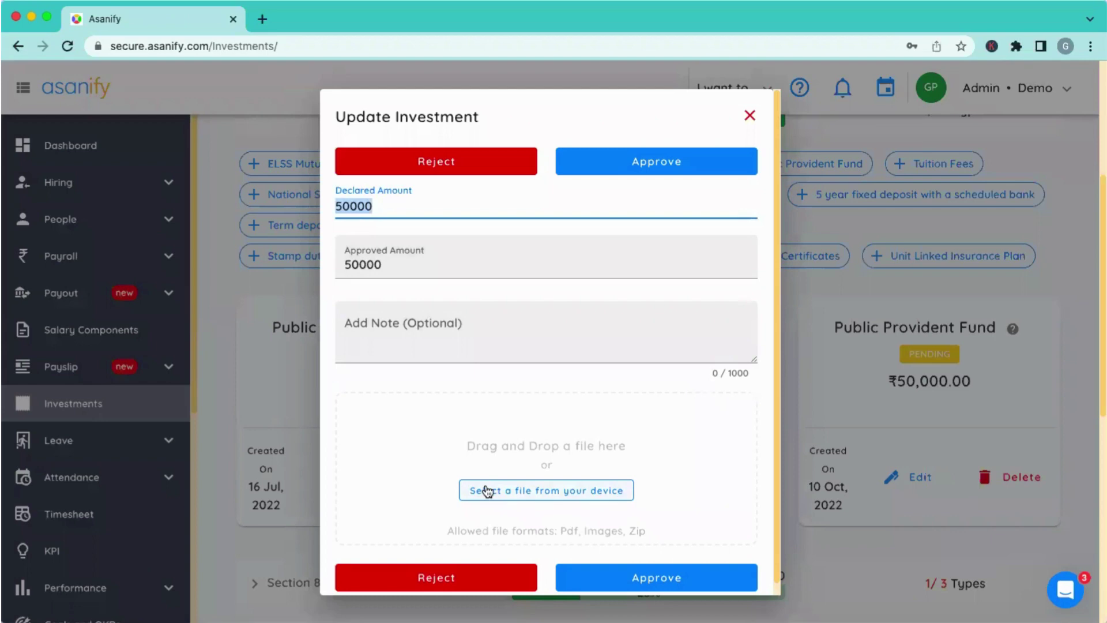
pyautogui.doubleClick(368, 262)
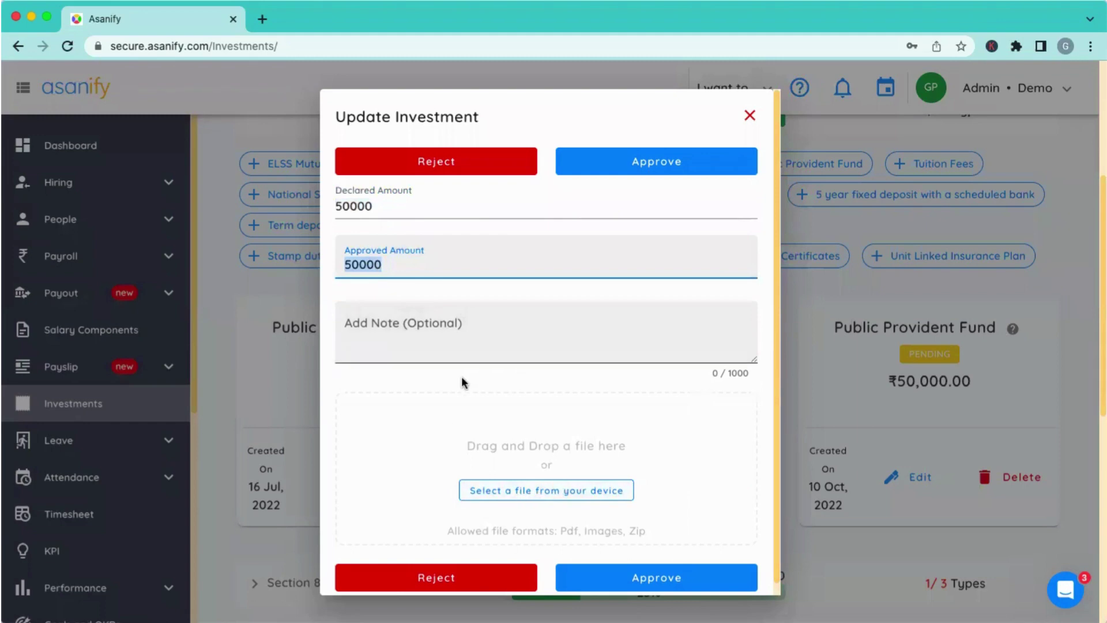
pyautogui.write('25000')
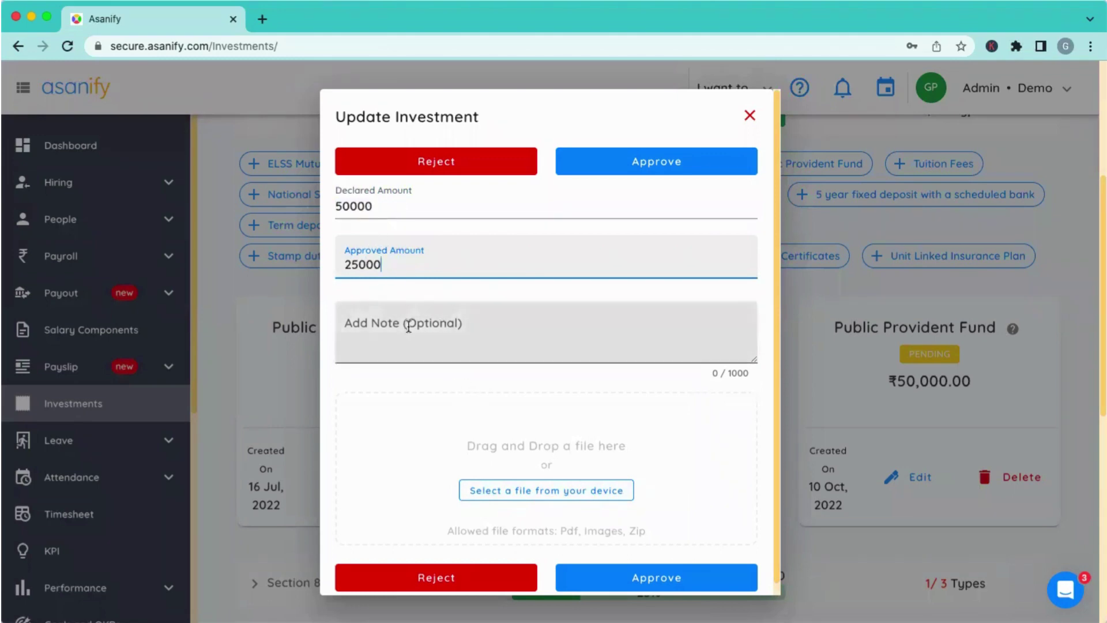
pyautogui.scroll(-1, 408, 327)
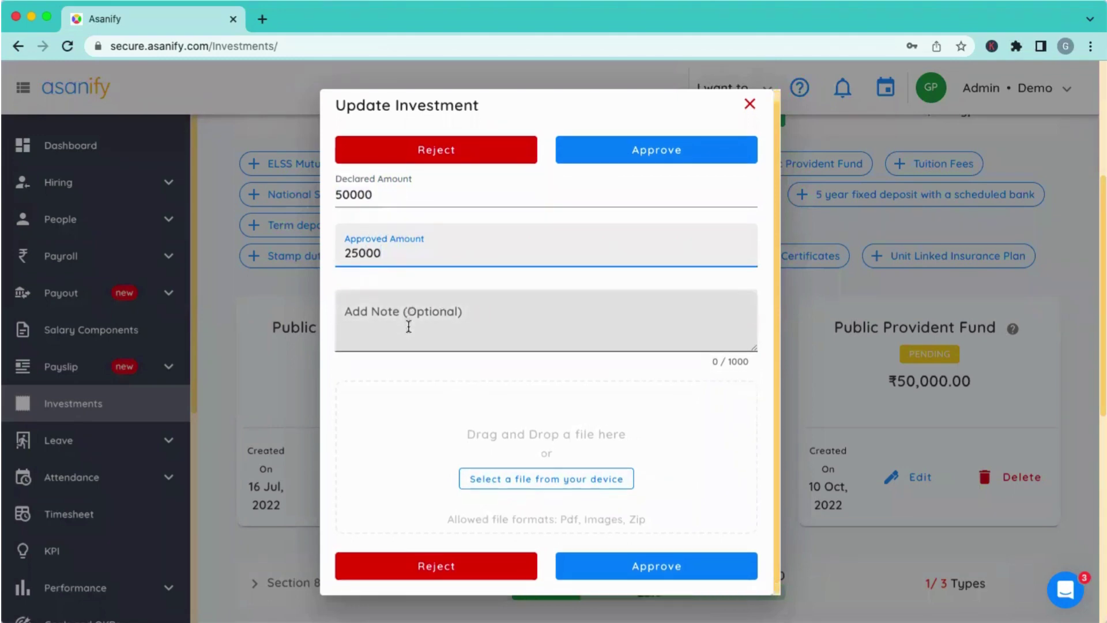
pyautogui.click(625, 566)
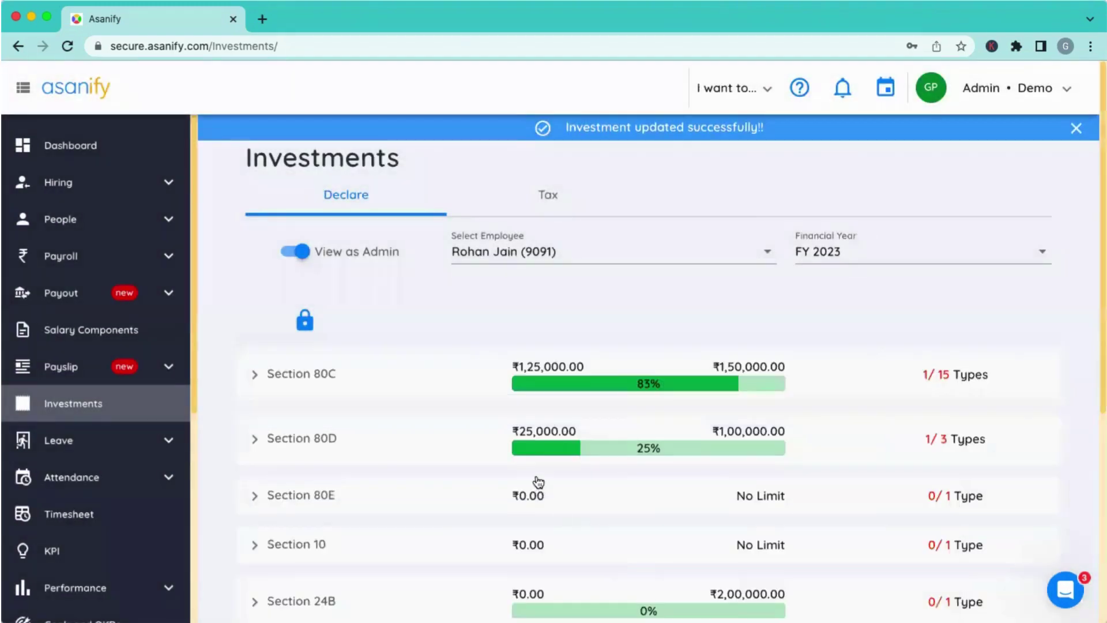
# Expand Section 80C and approve the Public Provident Fund declaration created on 16 Nov, 2022 for its full declared amount.
pyautogui.scroll(-1, 538, 482)
pyautogui.click(351, 370)
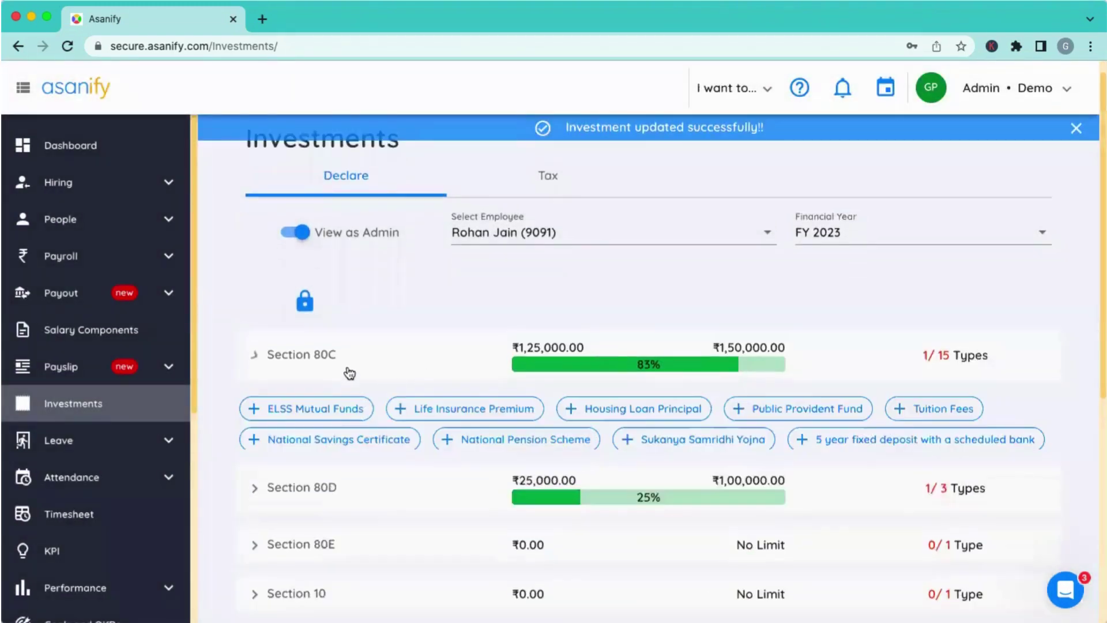
pyautogui.scroll(-3, 362, 486)
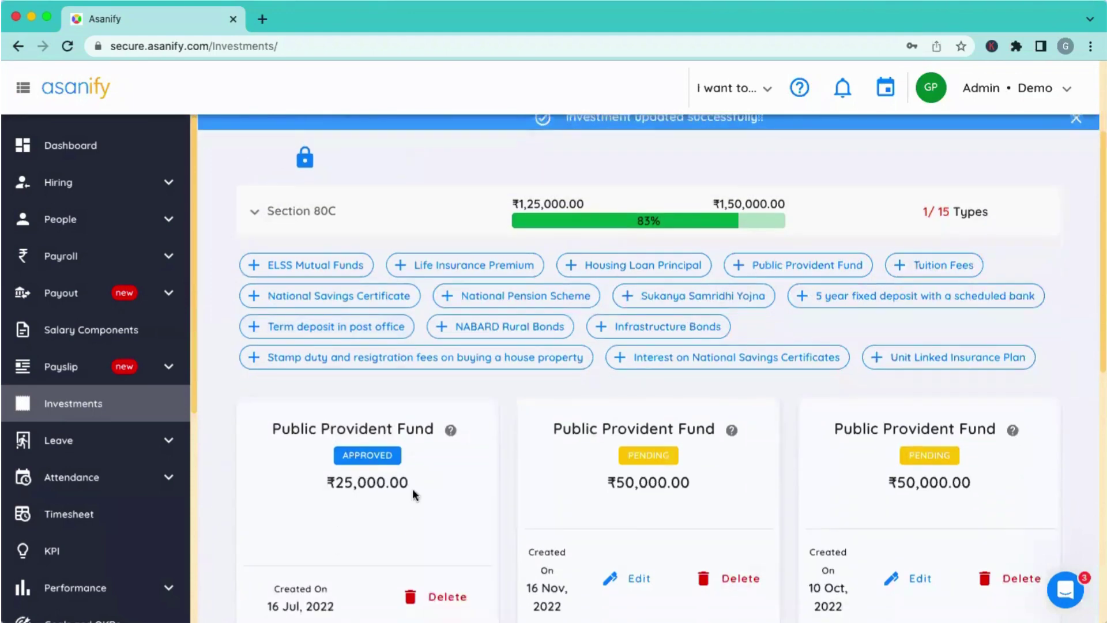
pyautogui.scroll(-1, 387, 511)
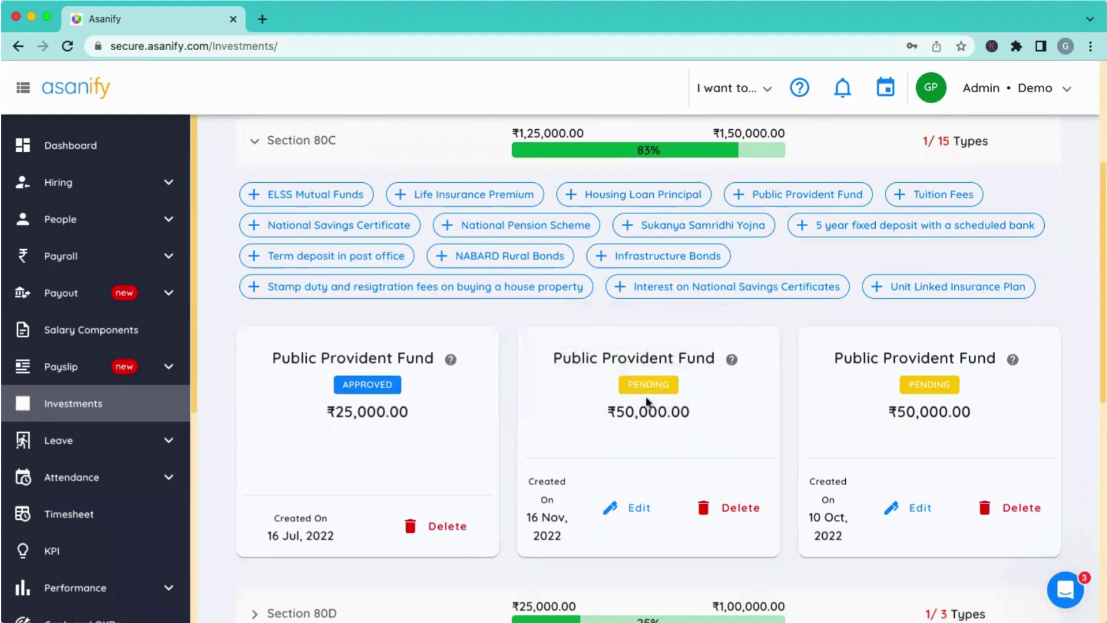
pyautogui.click(631, 515)
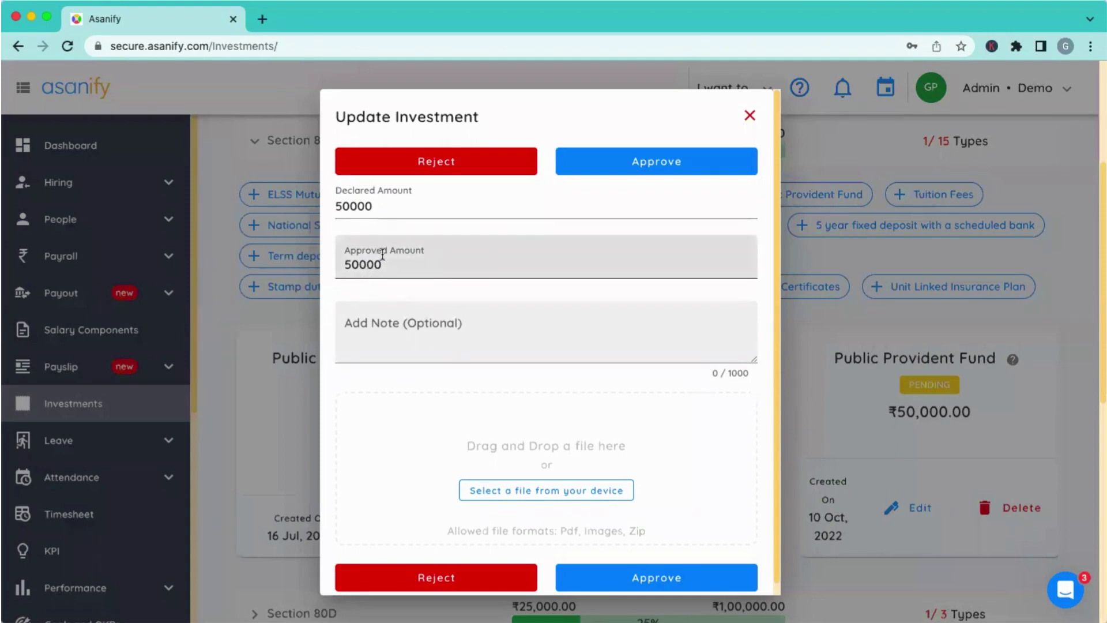
pyautogui.click(662, 161)
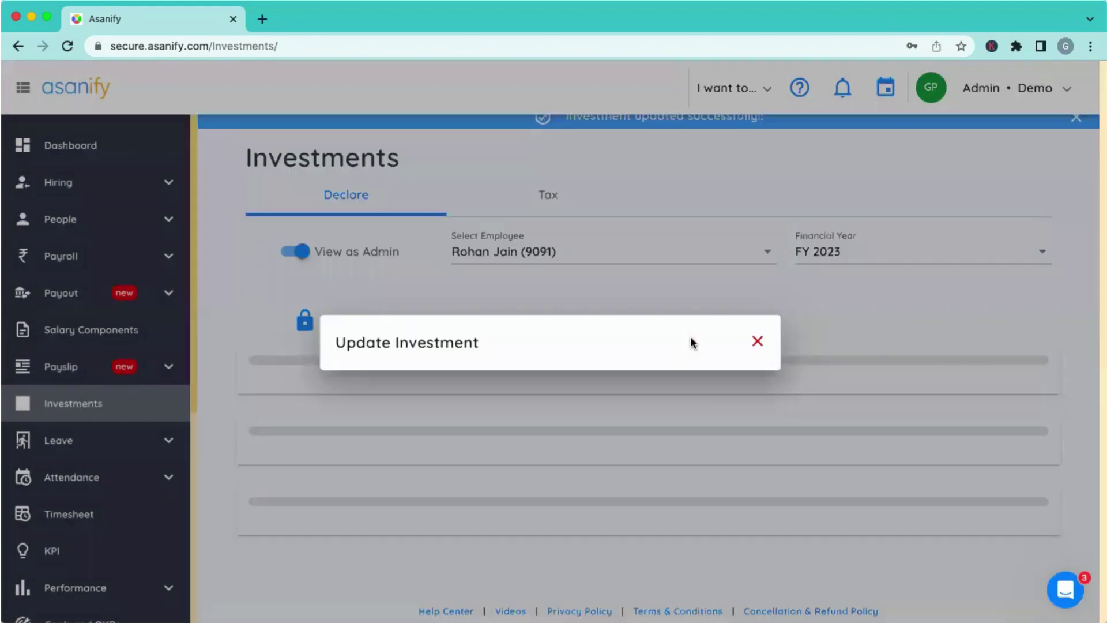
# Review the approval status of the Public Provident Fund declarations under Section 80C and collapse the section.
pyautogui.scroll(-1, 703, 378)
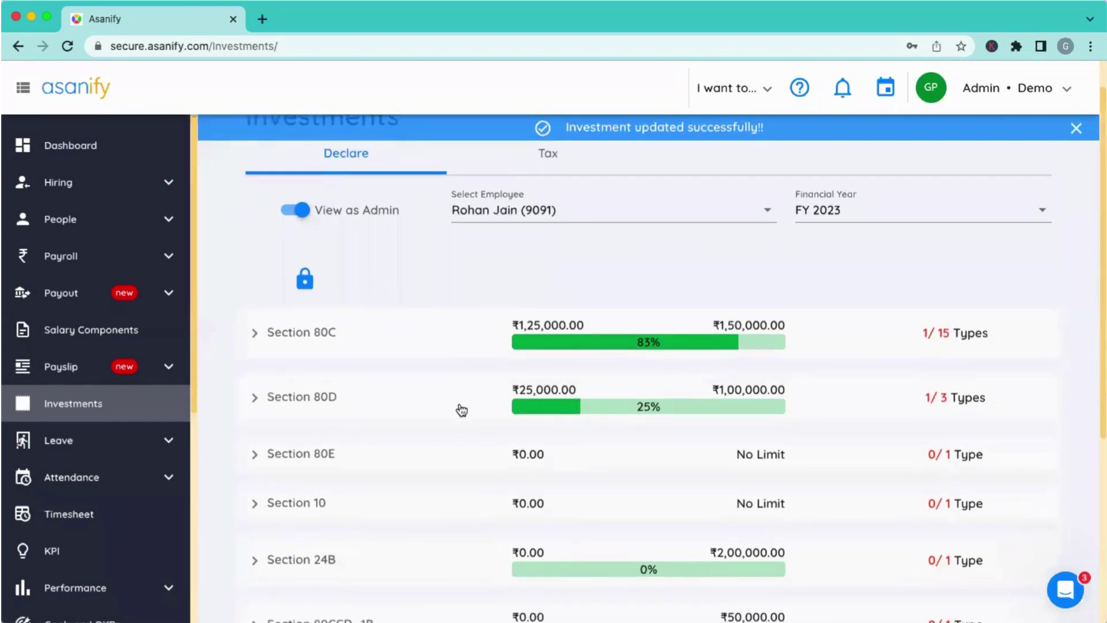
pyautogui.click(415, 337)
pyautogui.scroll(-5, 524, 447)
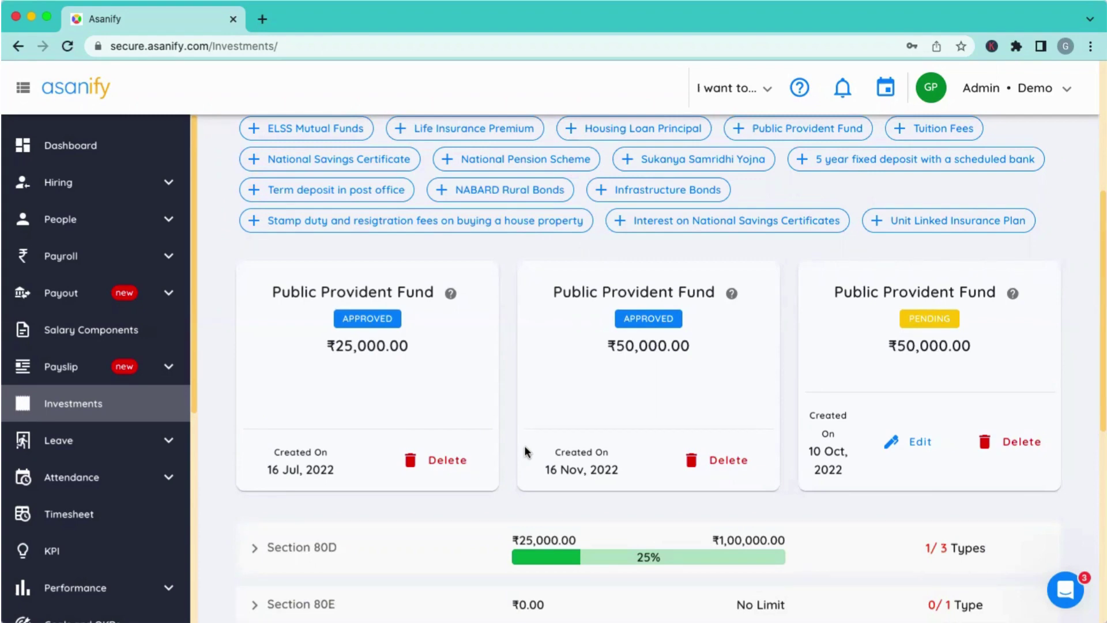
pyautogui.scroll(-3, 524, 445)
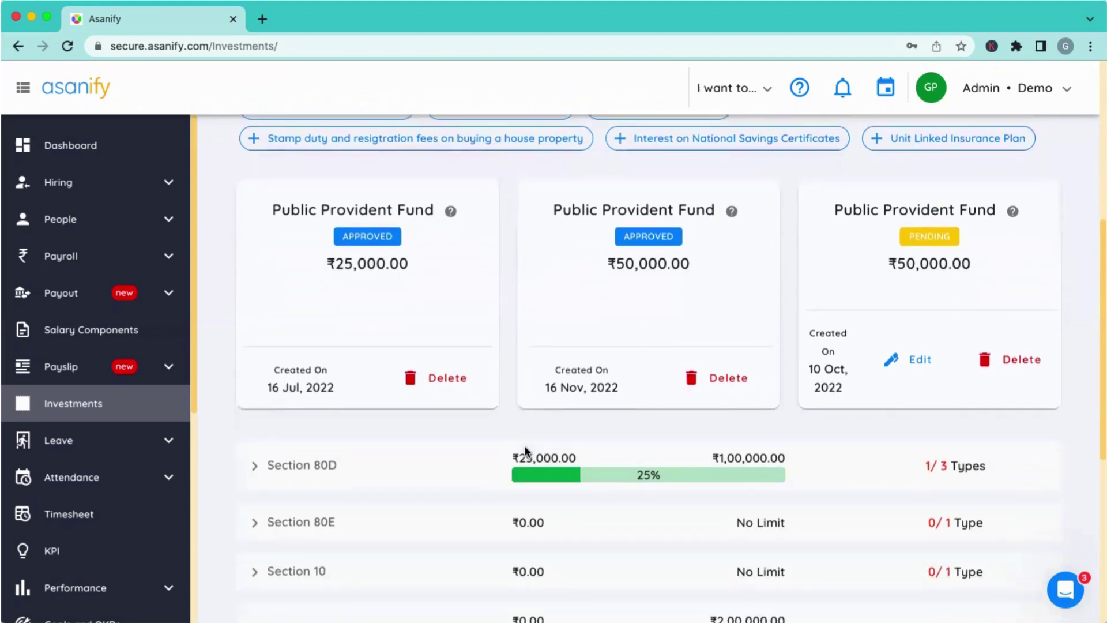
pyautogui.scroll(6, 524, 445)
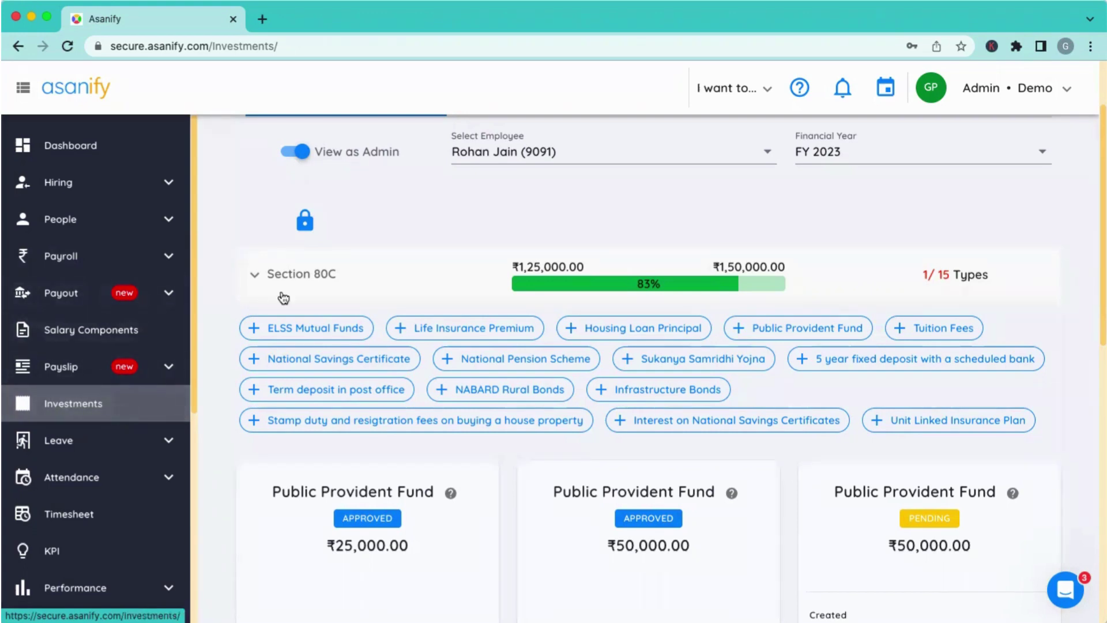
pyautogui.click(263, 283)
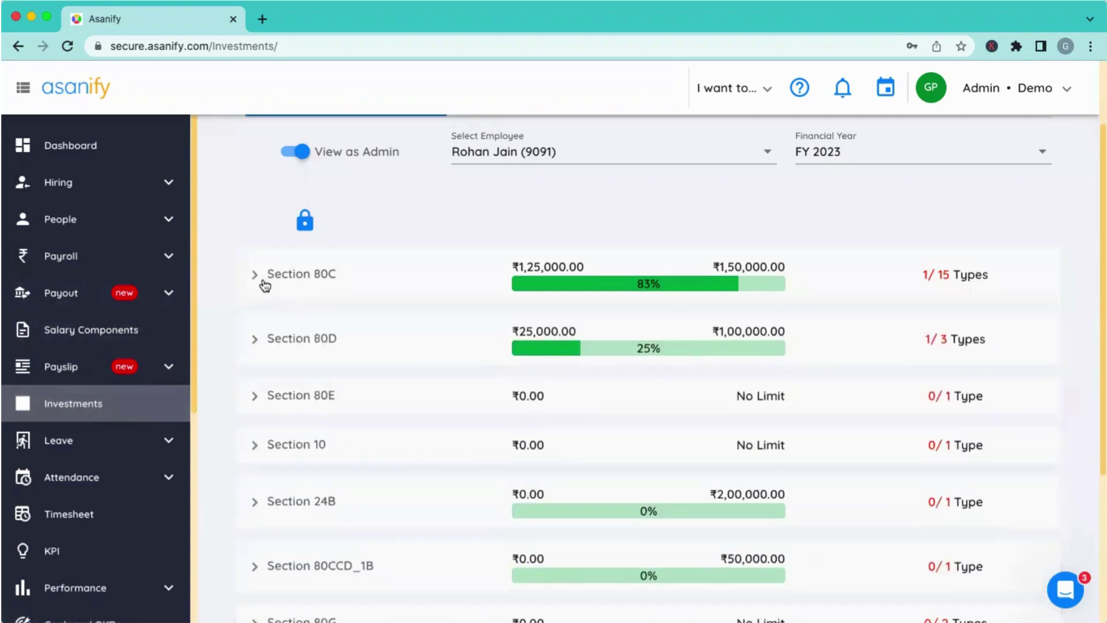
pyautogui.scroll(2, 264, 285)
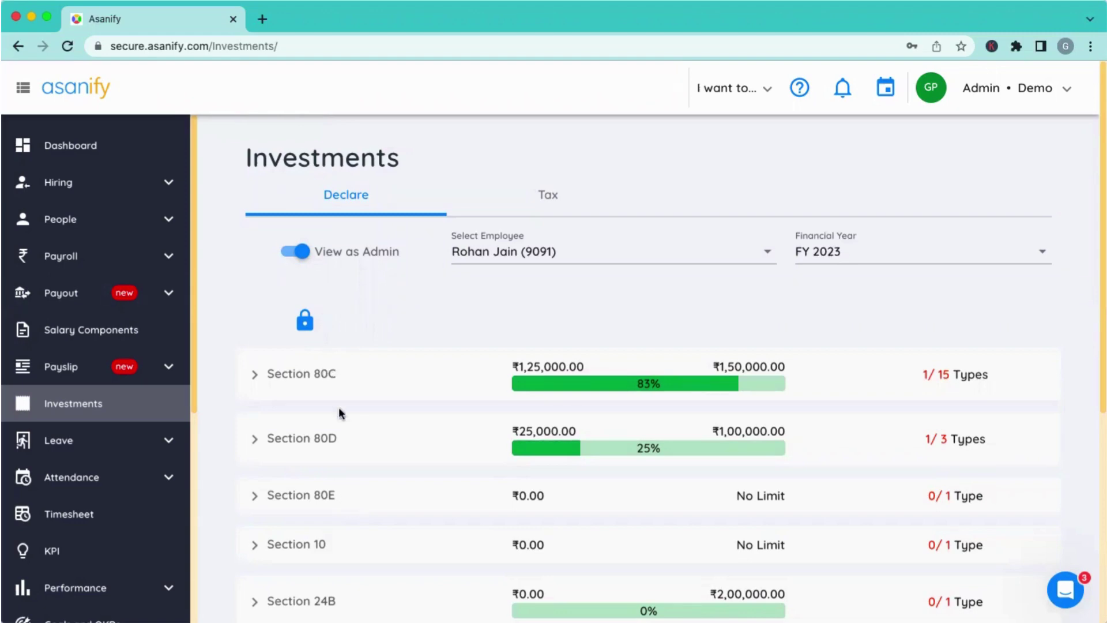
pyautogui.scroll(-1, 337, 406)
pyautogui.scroll(1, 339, 410)
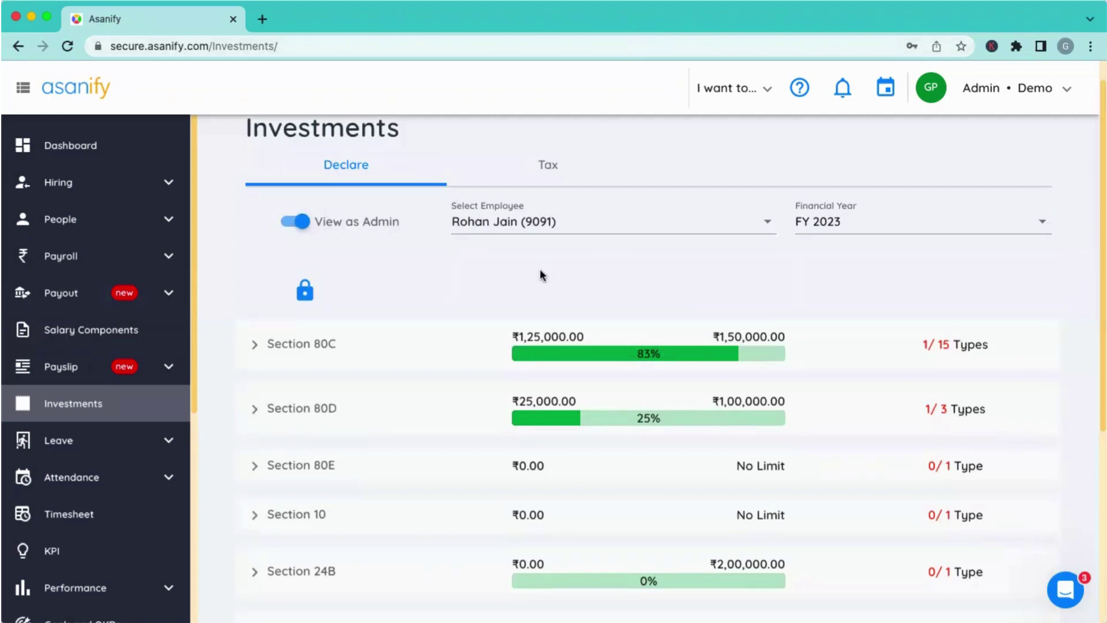
pyautogui.scroll(-1, 540, 269)
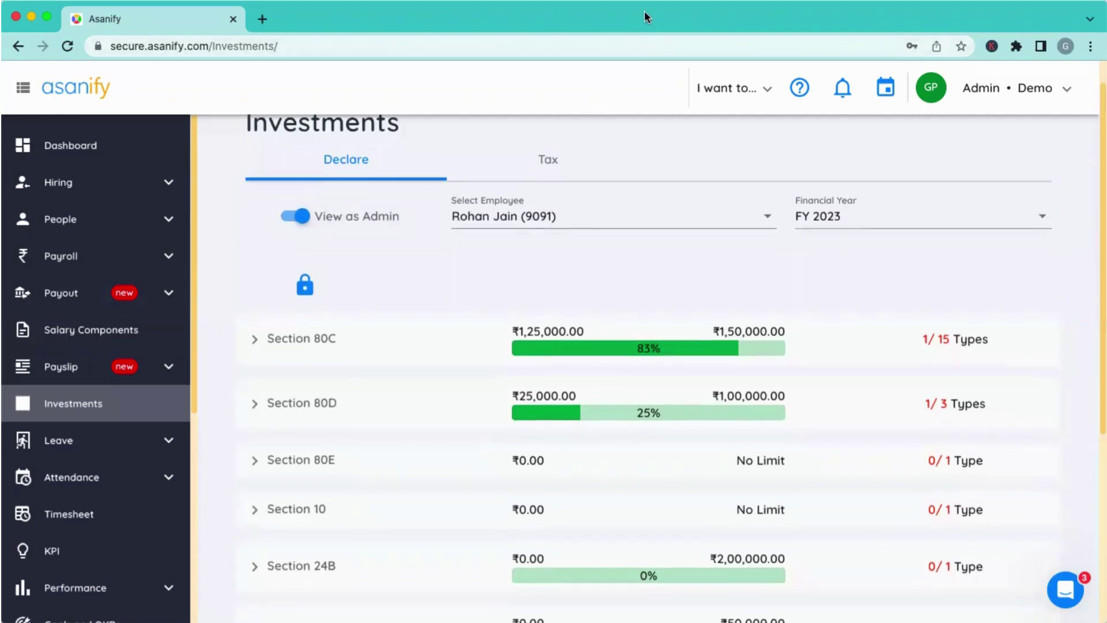